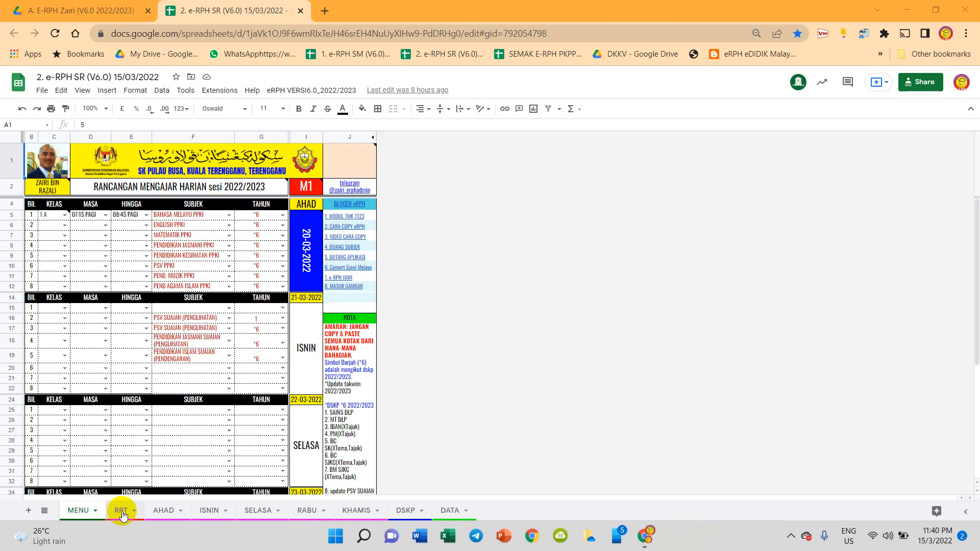
Open the RPT sheet and set the number of annual plans (Bilangan RPT) to 3 RPT.
left_click(121, 512)
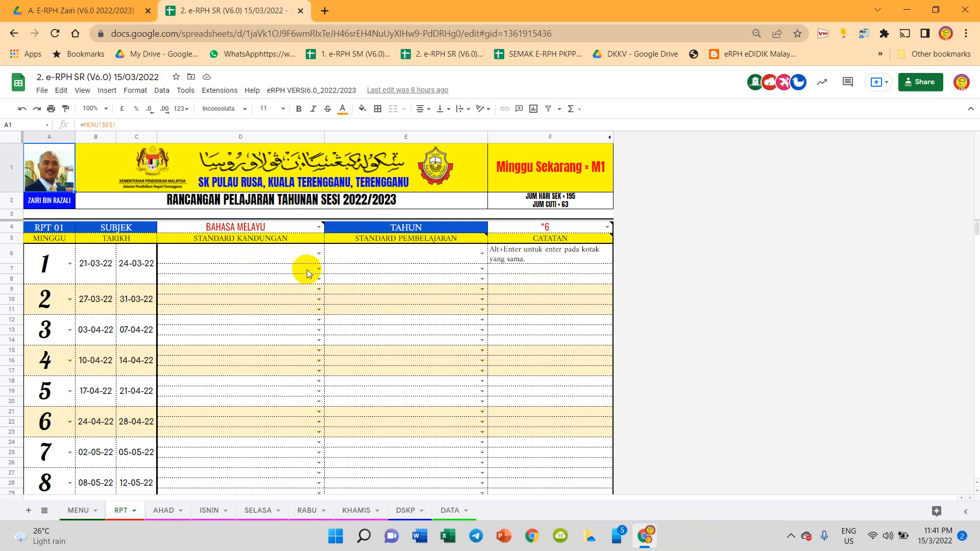
scroll(307, 274, "down", 3)
scroll(306, 279, "up", 5)
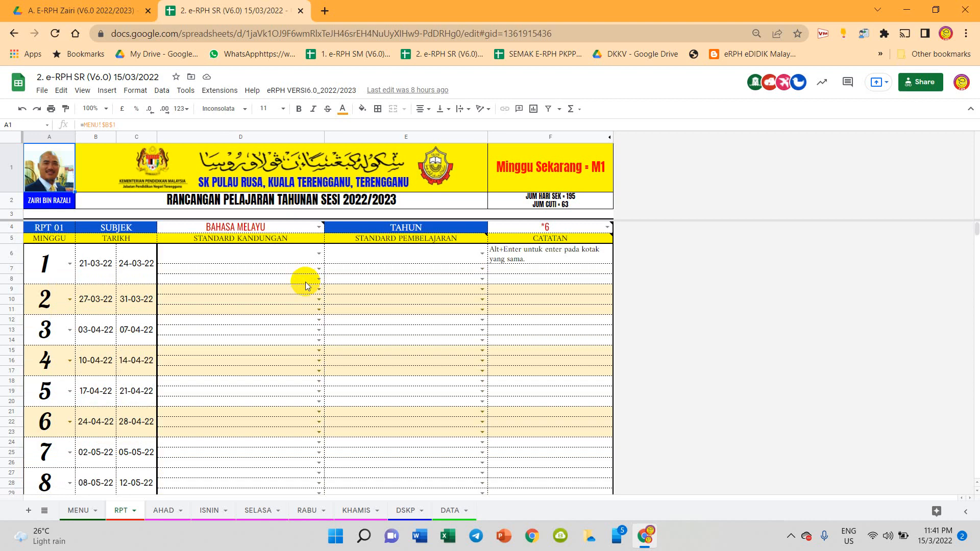
left_click(327, 92)
mouse_move(332, 184)
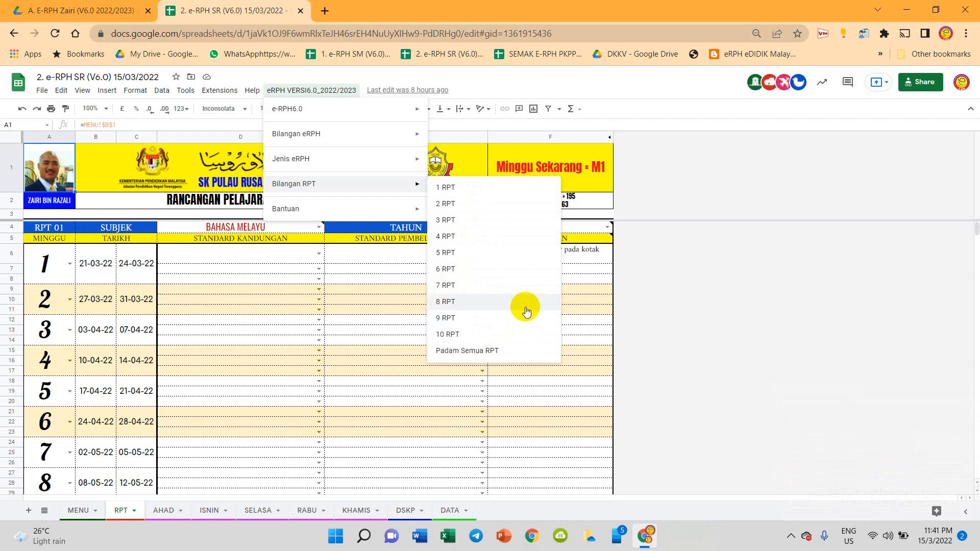
left_click(487, 222)
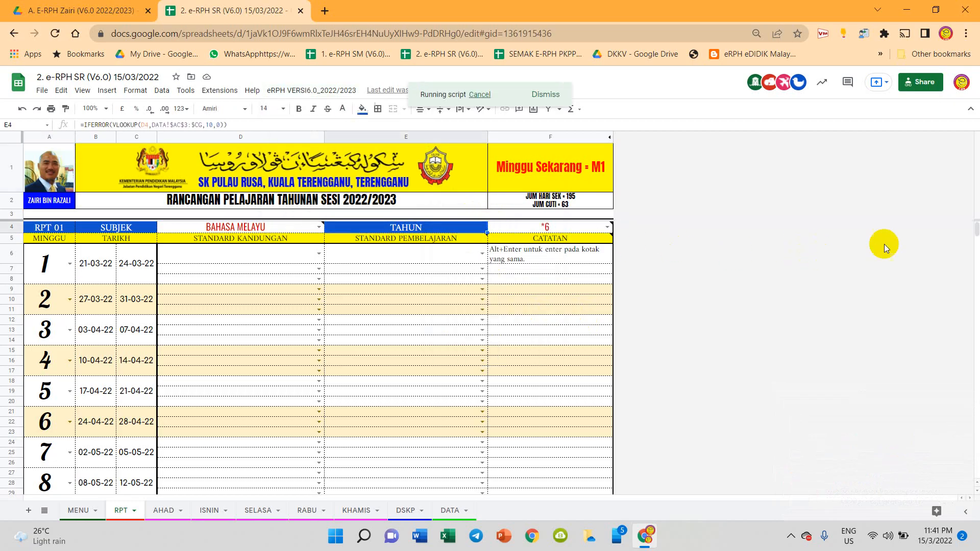
Review the three annual plans in the RPT sheet's print preview, and leave it without printing.
left_click_drag(978, 226, 960, 383)
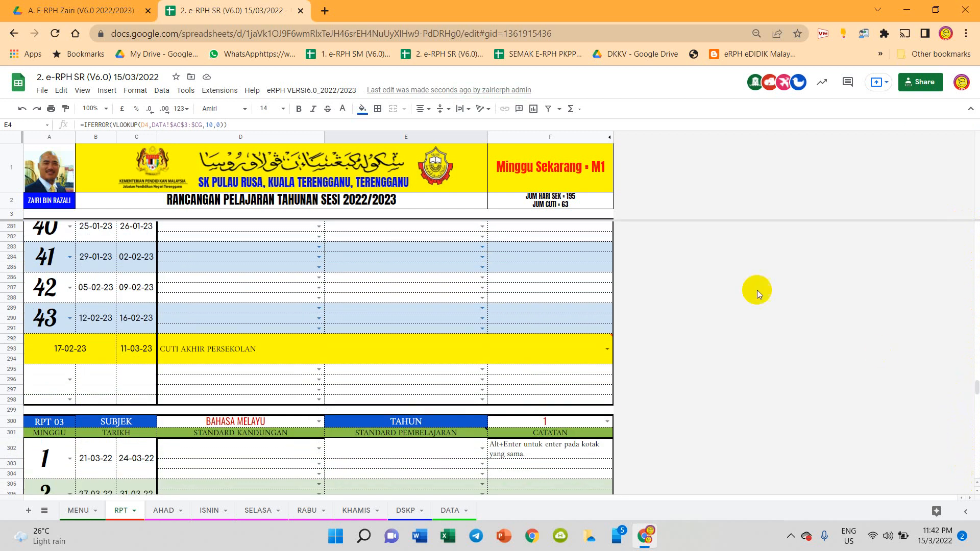
left_click(51, 108)
scroll(543, 241, "down", 20)
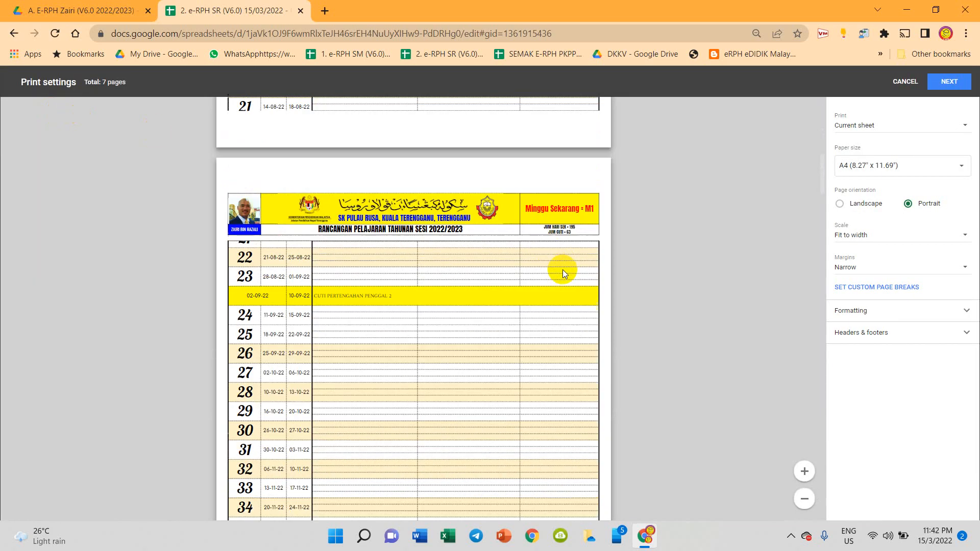
scroll(598, 308, "down", 20)
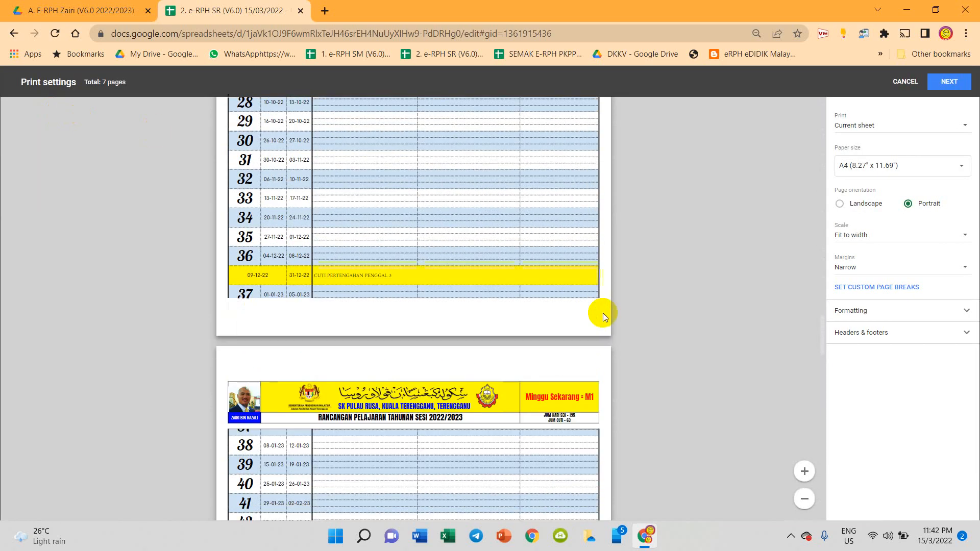
scroll(607, 317, "down", 10)
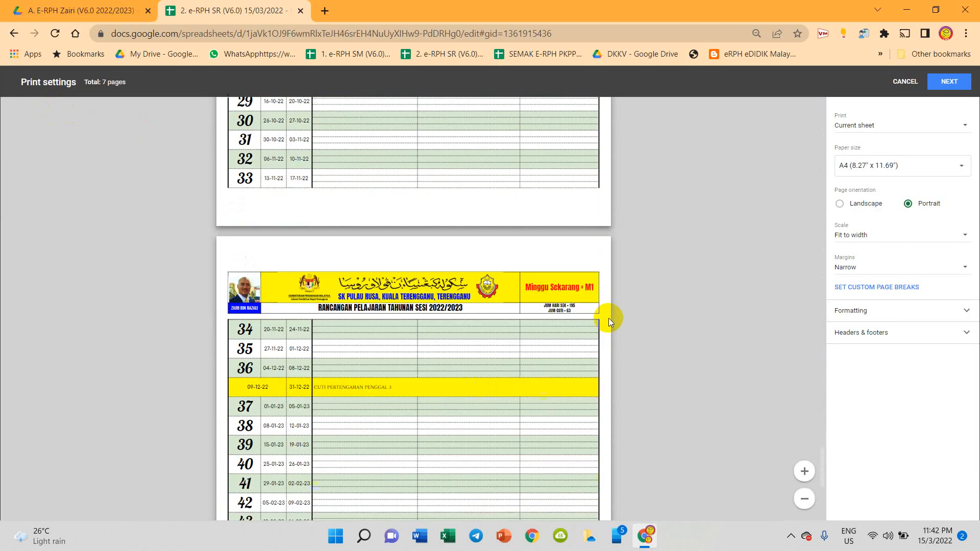
scroll(610, 319, "up", 8)
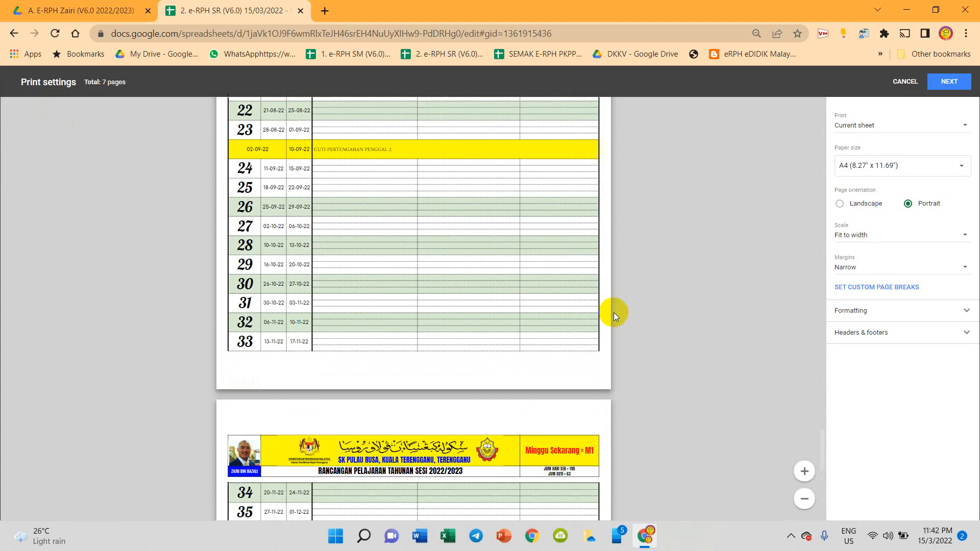
left_click(905, 81)
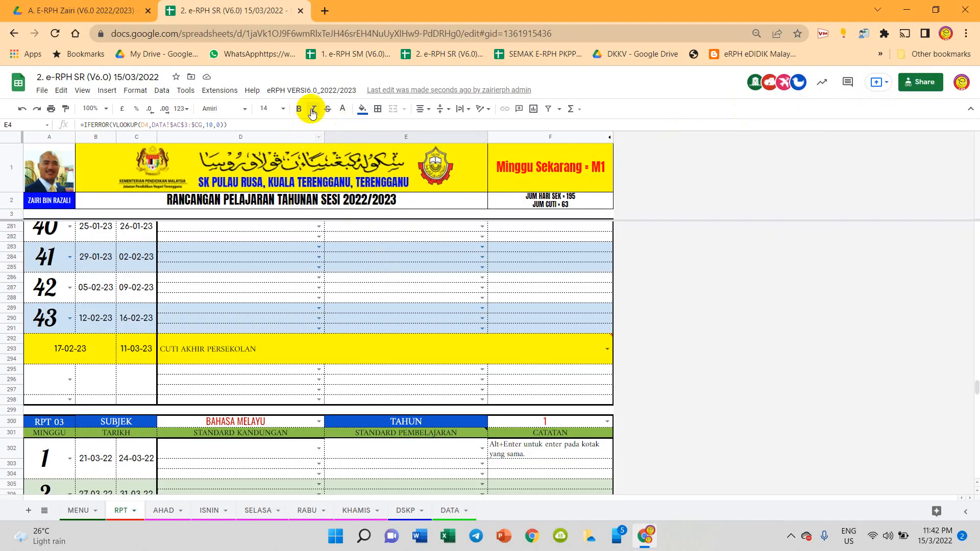
Set the number of annual plans (Bilangan RPT) to 10 RPT.
left_click(312, 90)
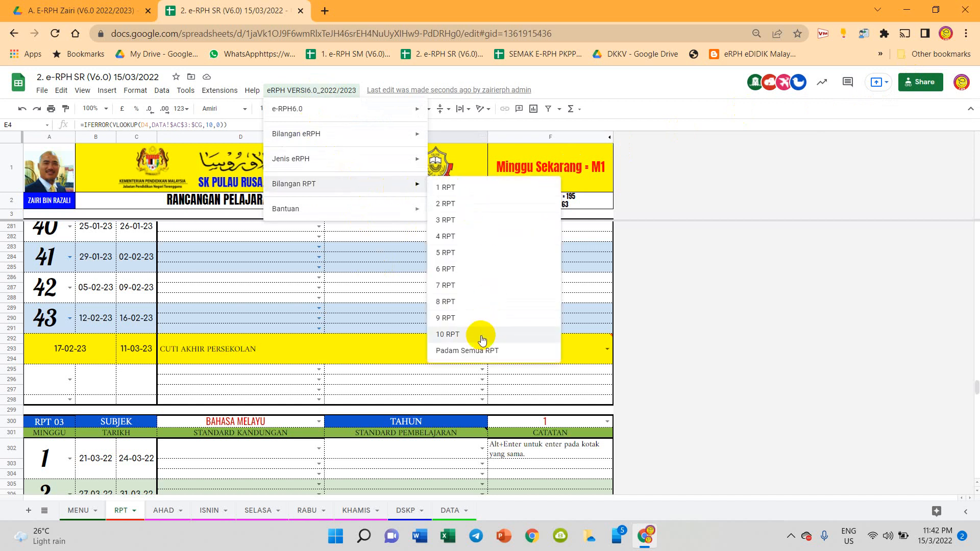
left_click(482, 336)
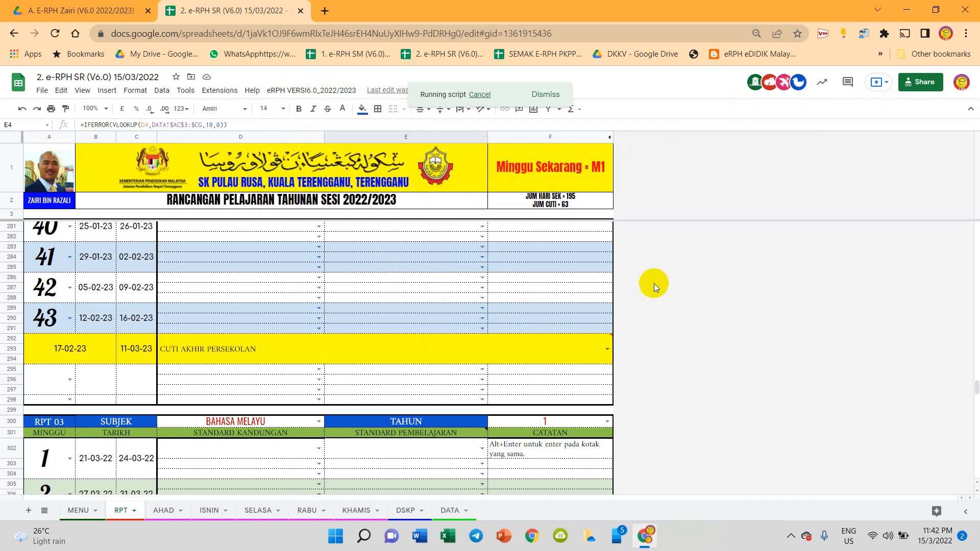
In RPT 01, set the subject (SUBJEK) to MATEMATIK and the year (TAHUN) to 3.
left_click_drag(975, 276, 975, 227)
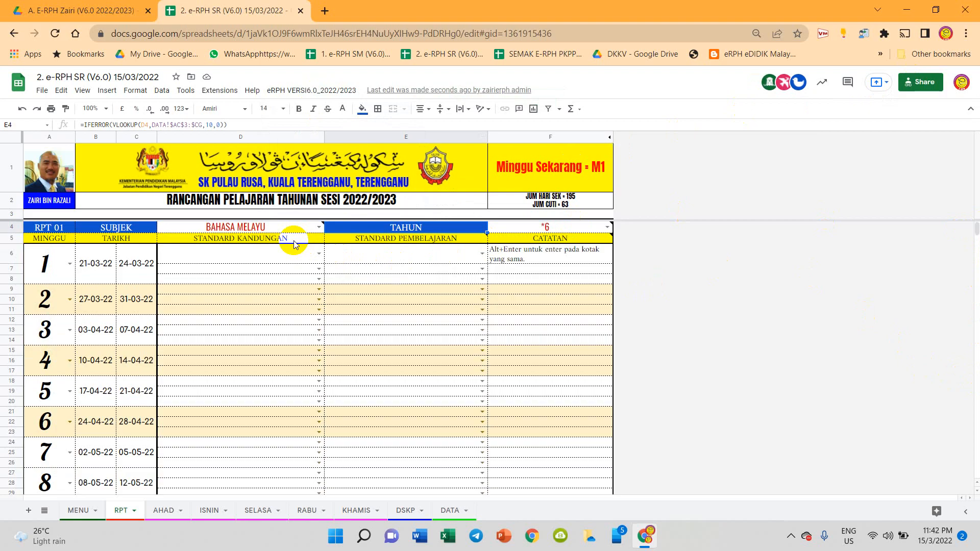
left_click(299, 229)
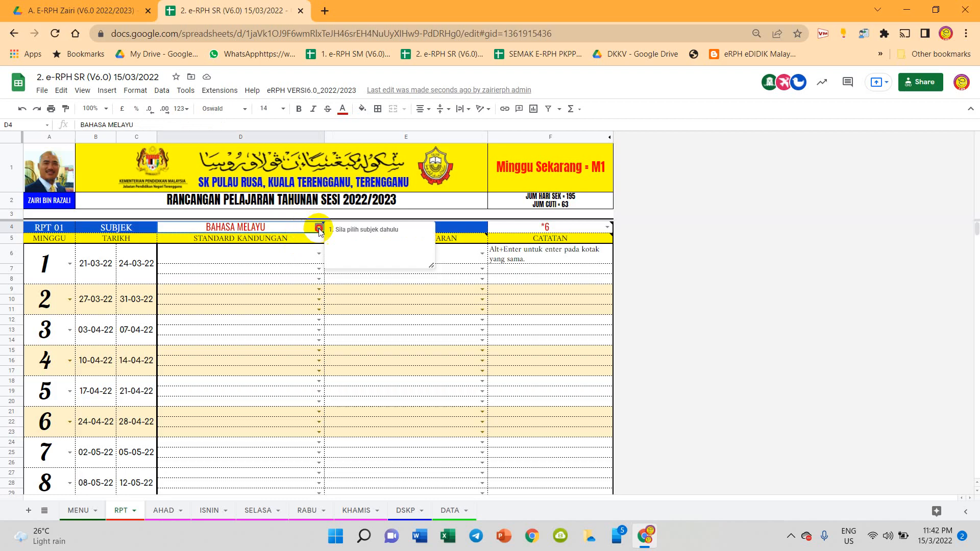
left_click(320, 228)
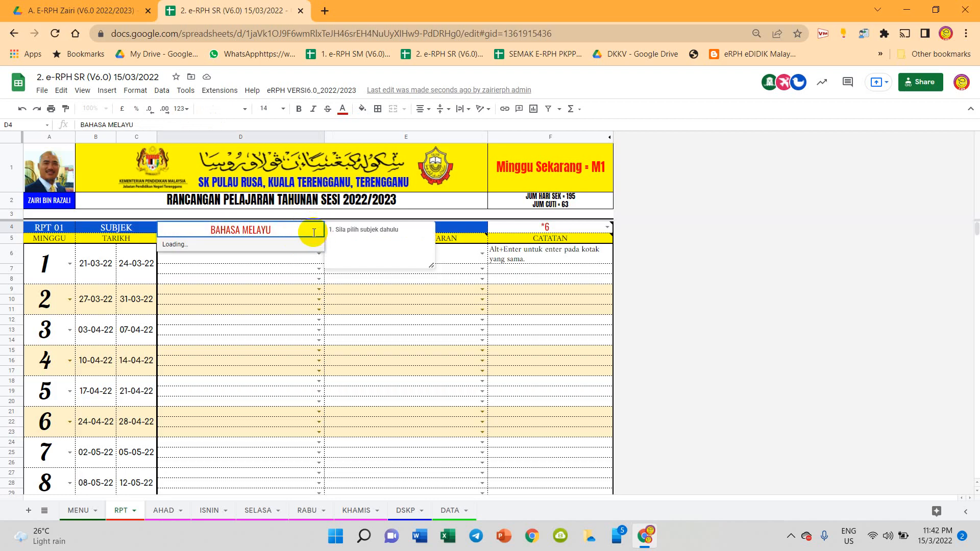
key("BackSpace")
key("BackSpace")
key("BackSpace")
key("BackSpace")
key("BackSpace")
key("BackSpace")
key("BackSpace")
key("BackSpace")
key("BackSpace")
key("BackSpace")
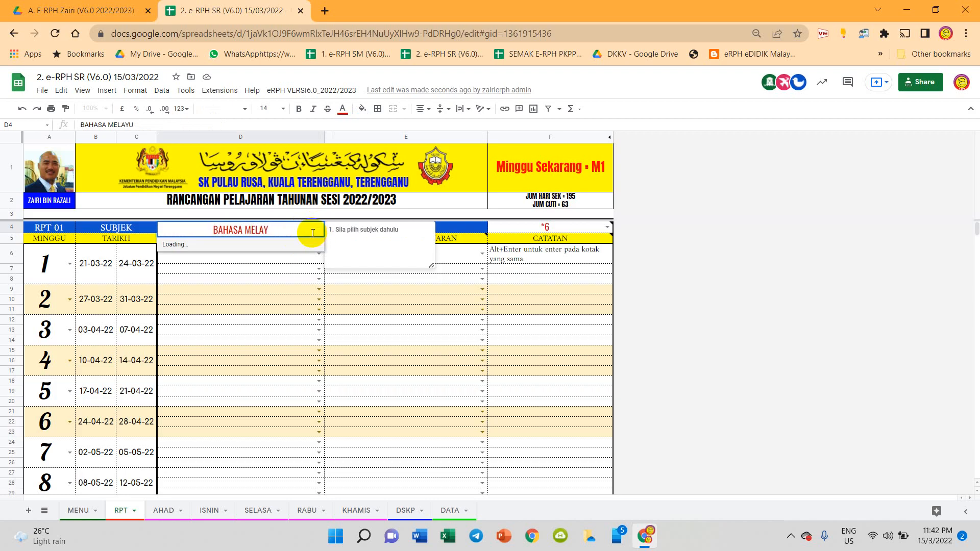
key("BackSpace")
key("BackSpace")
key("BackSpace")
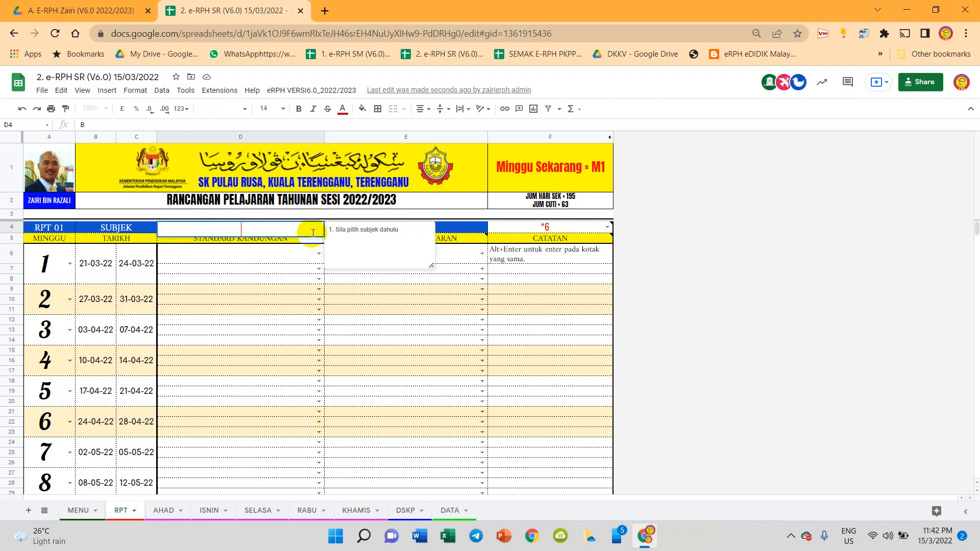
type("matematik")
left_click(293, 268)
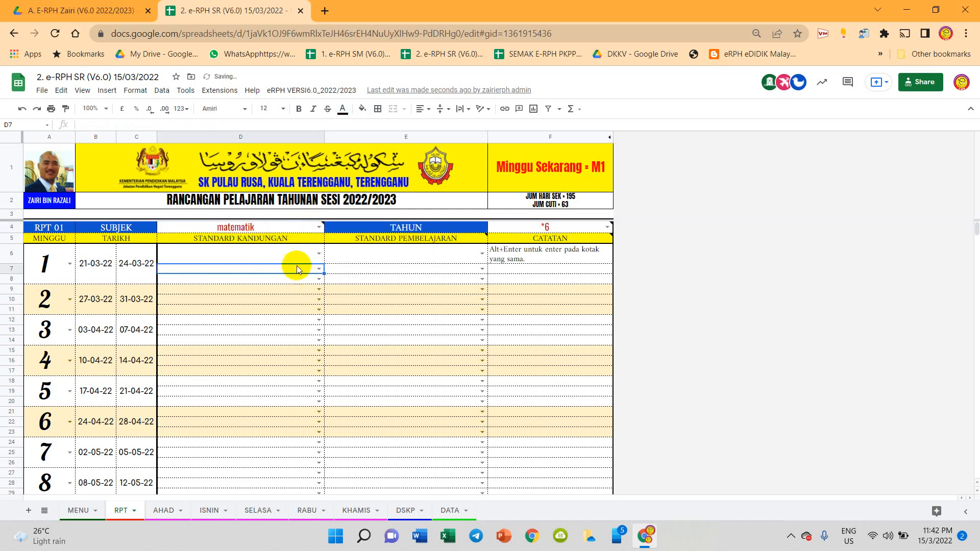
left_click(320, 227)
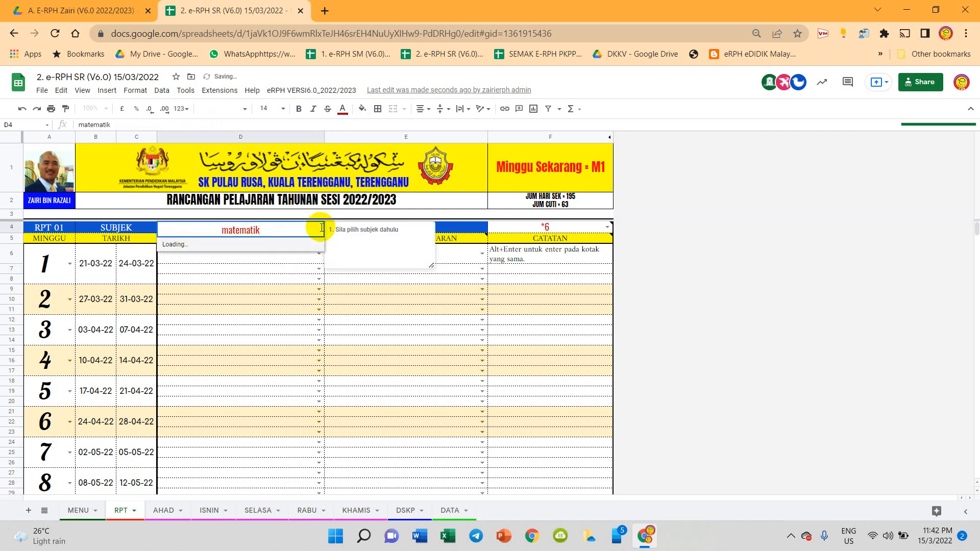
left_click(298, 242)
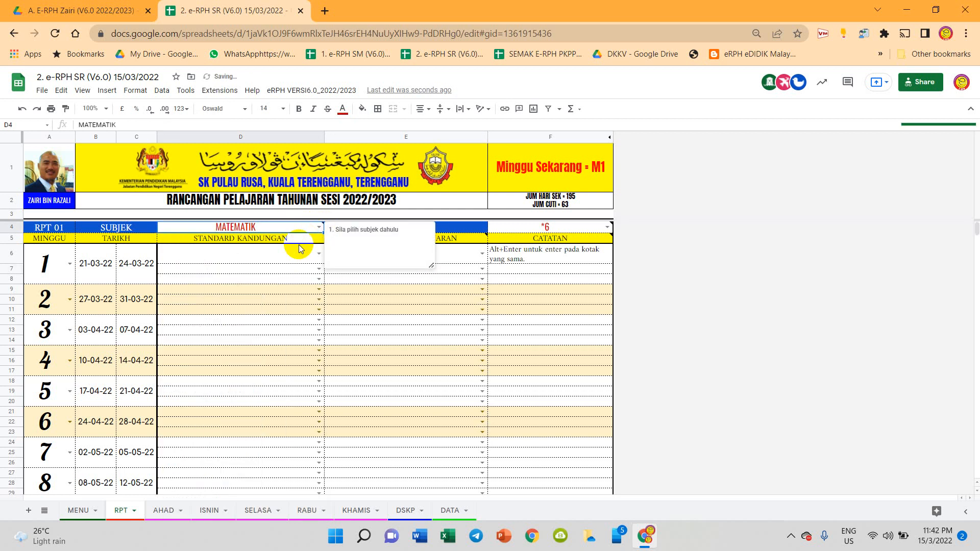
left_click(607, 228)
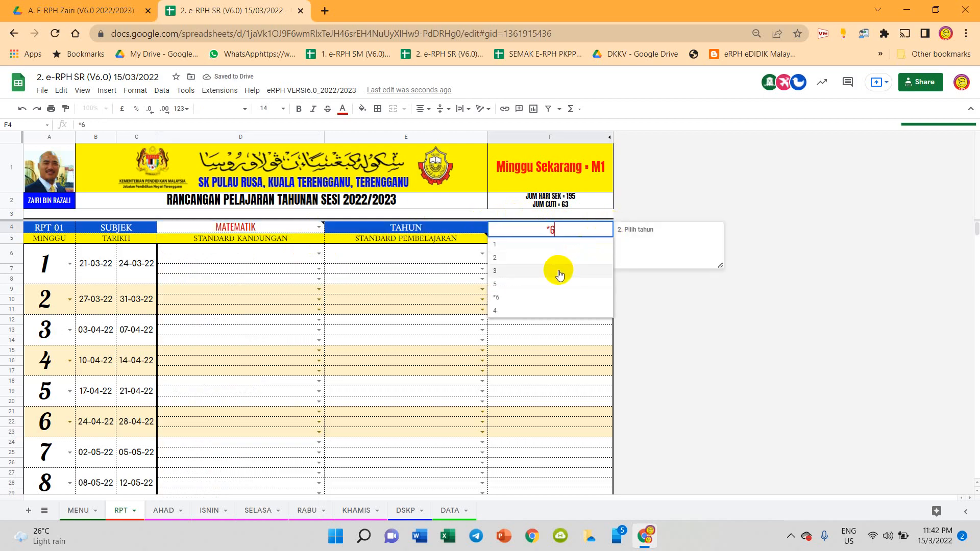
left_click(559, 272)
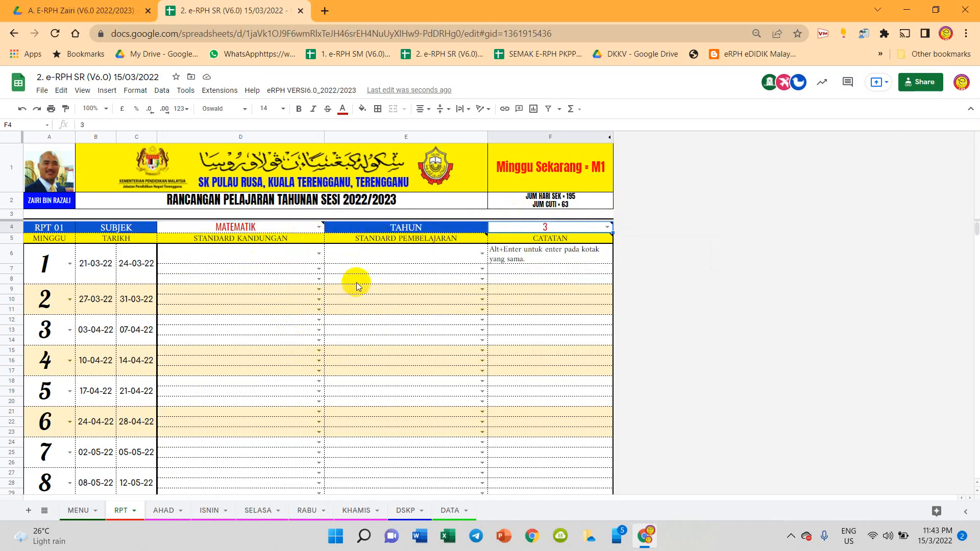
In RPT 02, set the subject to SAINS and the year to 2.
scroll(201, 352, "down", 10)
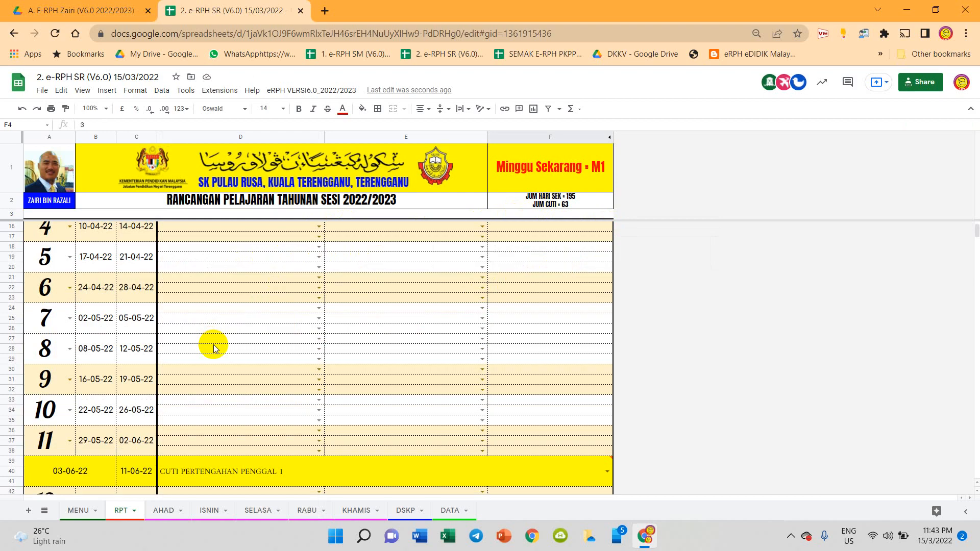
scroll(215, 352, "down", 14)
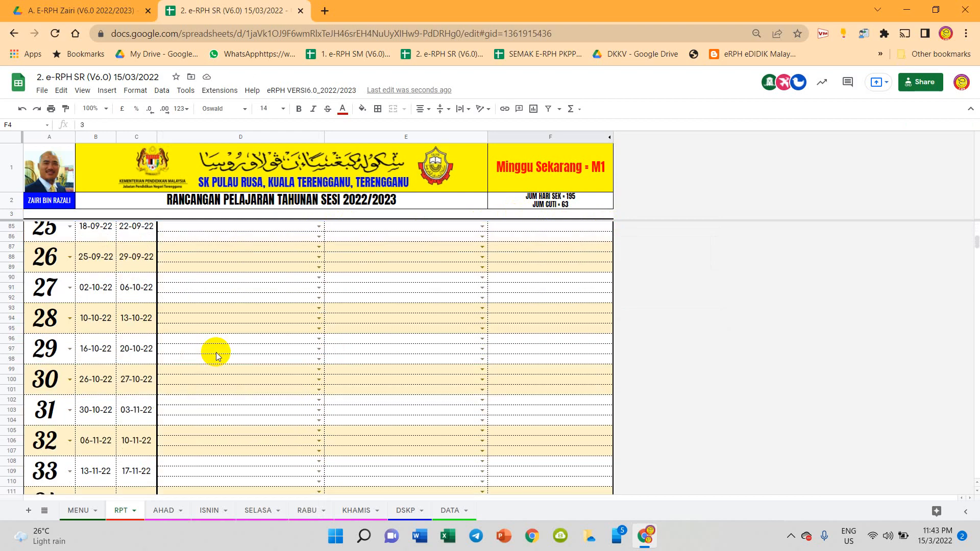
scroll(219, 365, "down", 4)
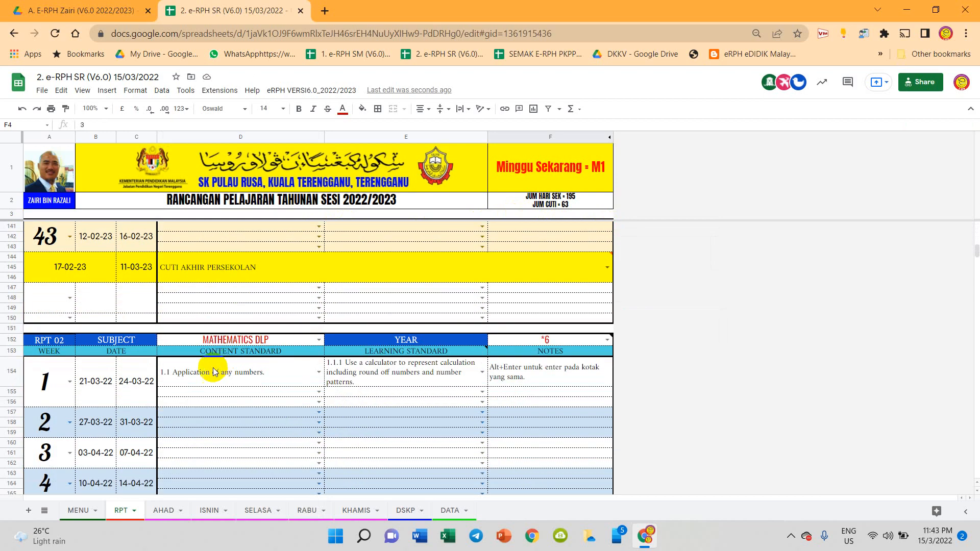
left_click(276, 339)
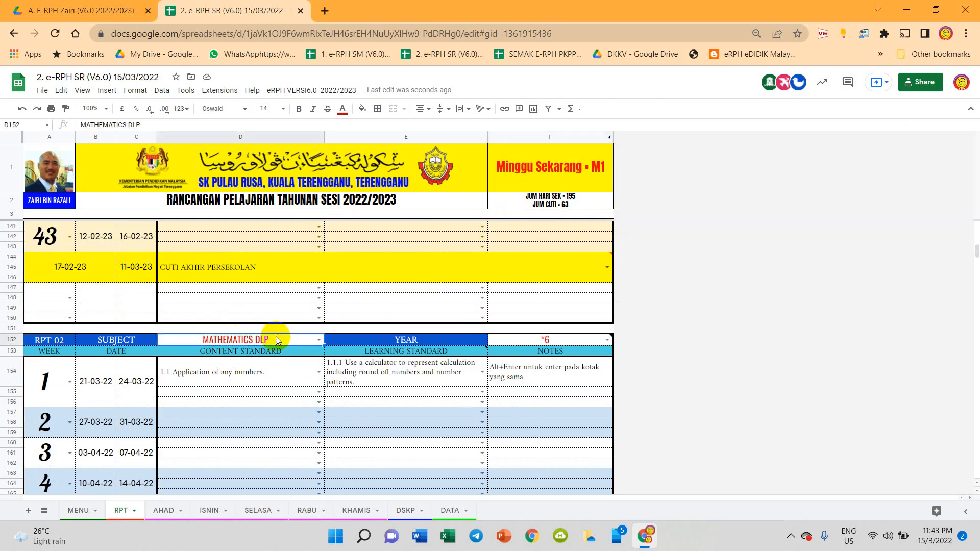
left_click(318, 339)
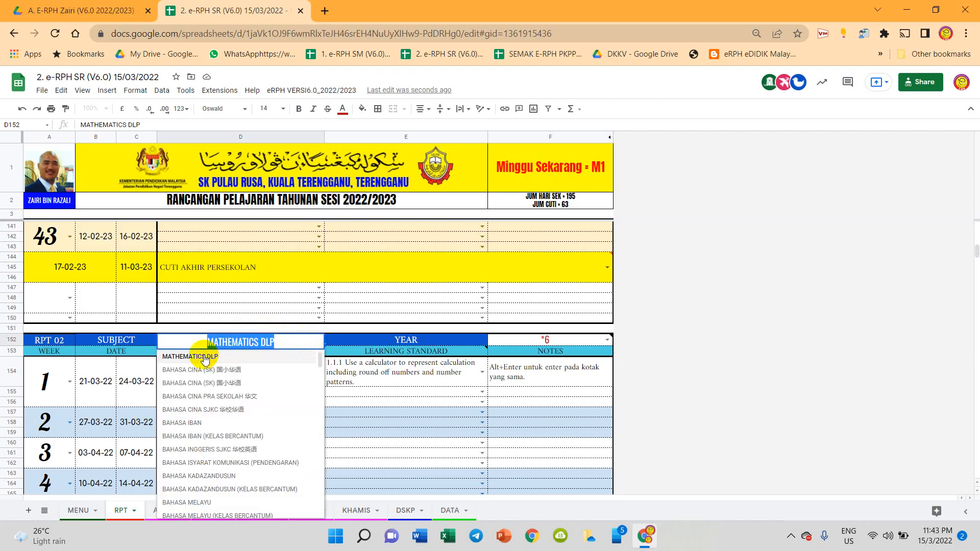
type("sa")
left_click(218, 370)
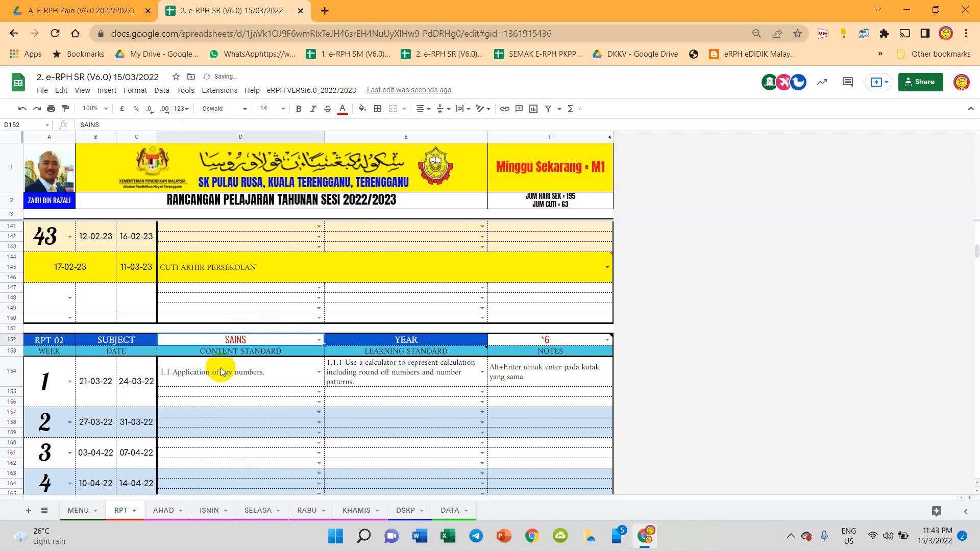
left_click(611, 341)
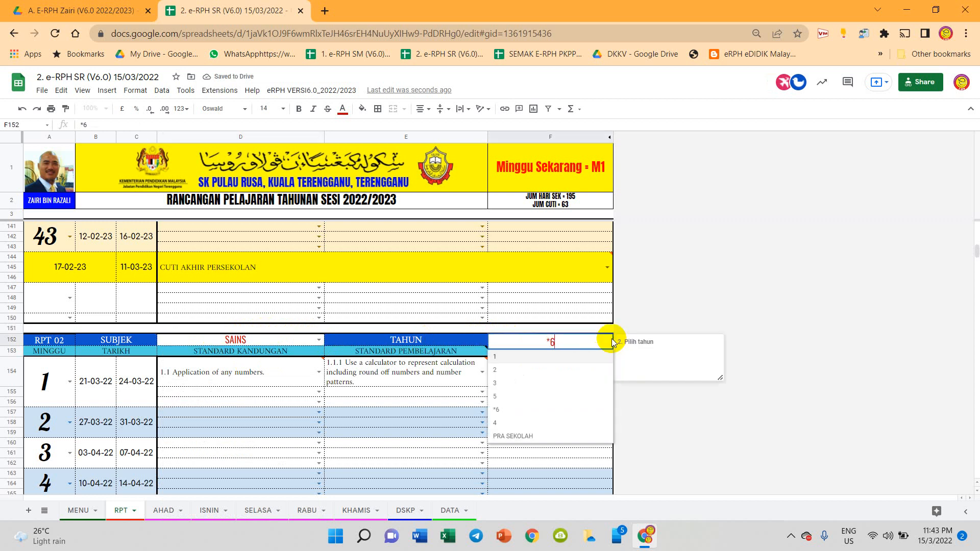
left_click(522, 370)
In RPT 01, set the first content standard (STANDARD KANDUNGAN) of week 1 to "1.1 Nilai nombor.".
scroll(360, 311, "up", 15)
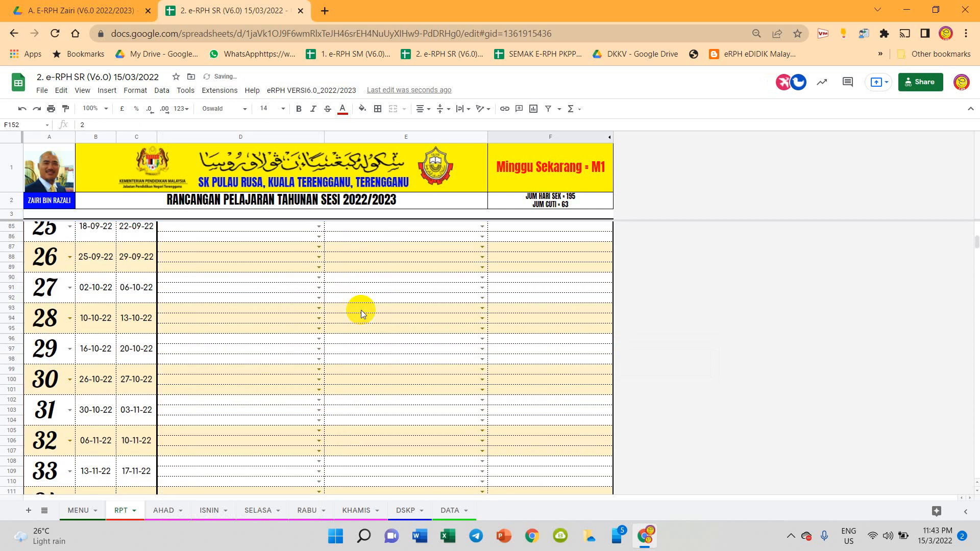
scroll(360, 312, "up", 12)
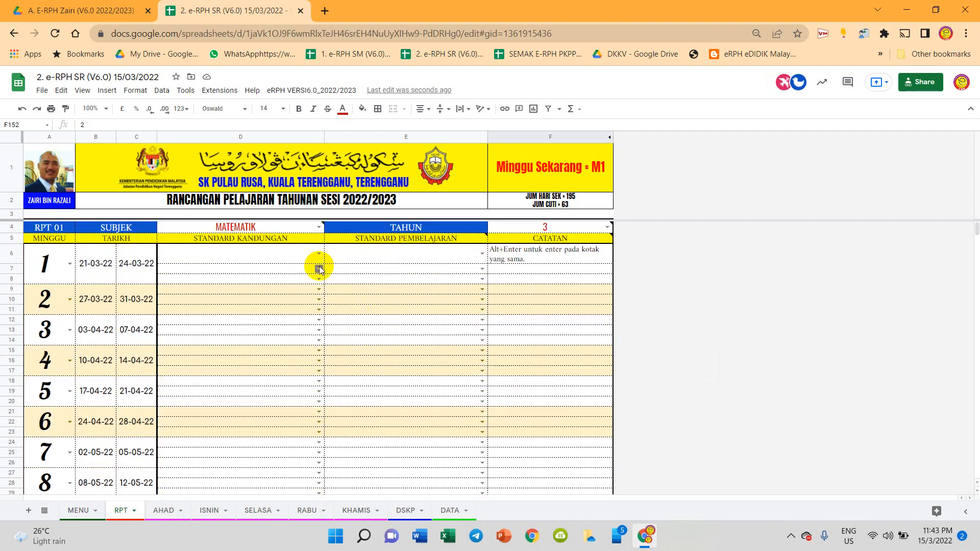
left_click(317, 257)
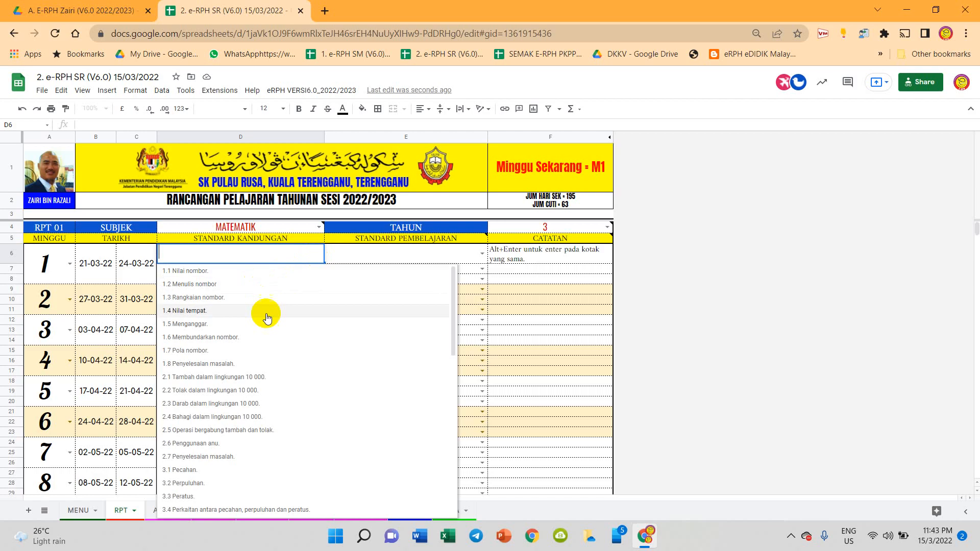
scroll(269, 350, "down", 10)
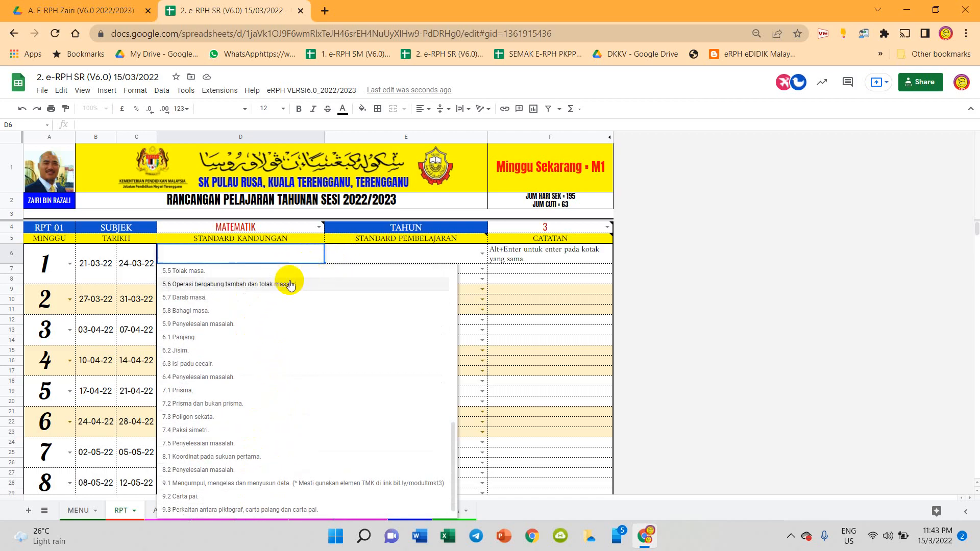
scroll(207, 385, "up", 10)
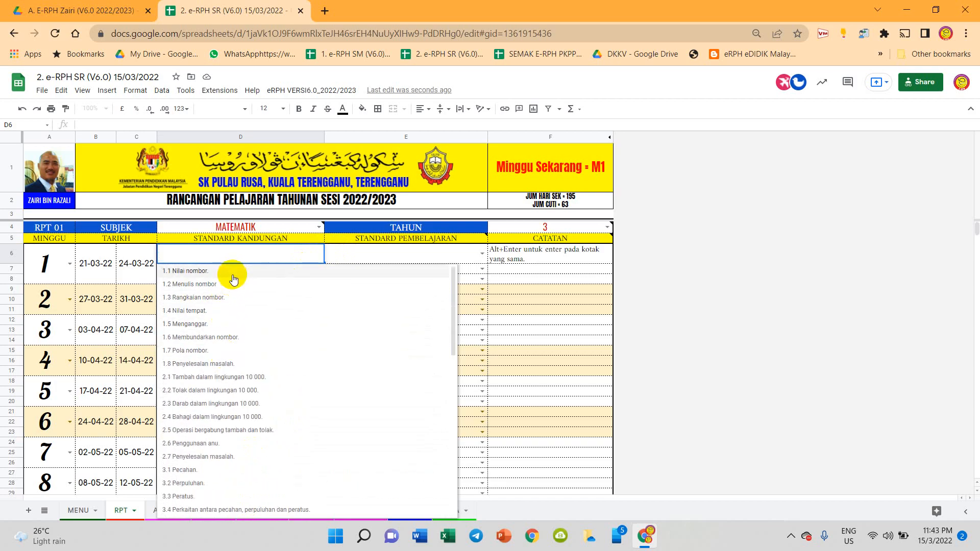
left_click(234, 276)
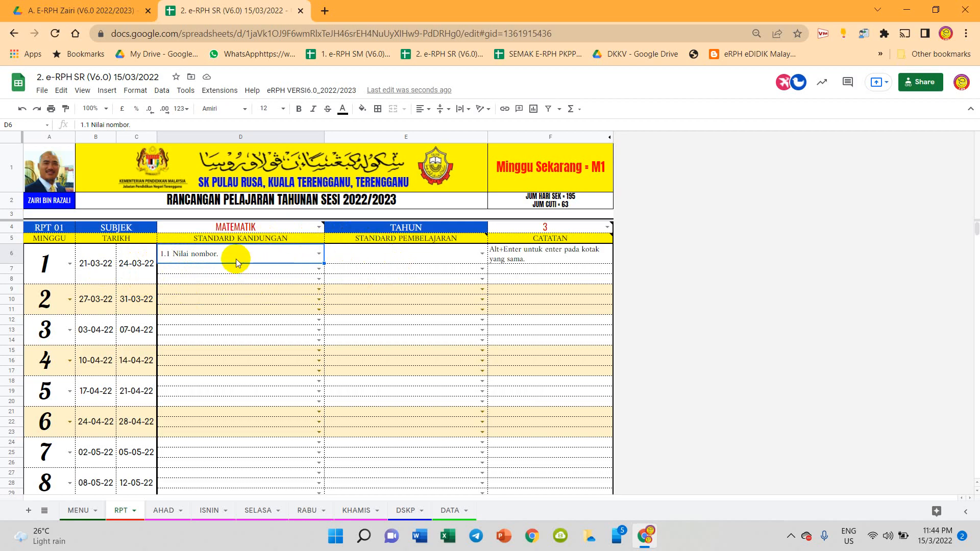
In RPT 01 week 1, add the content standard "1.2 Menulis nombor" and enter "1.1.1, 1.1.2" as the first row's learning standards (STANDARD PEMBELAJARAN).
double_click(274, 271)
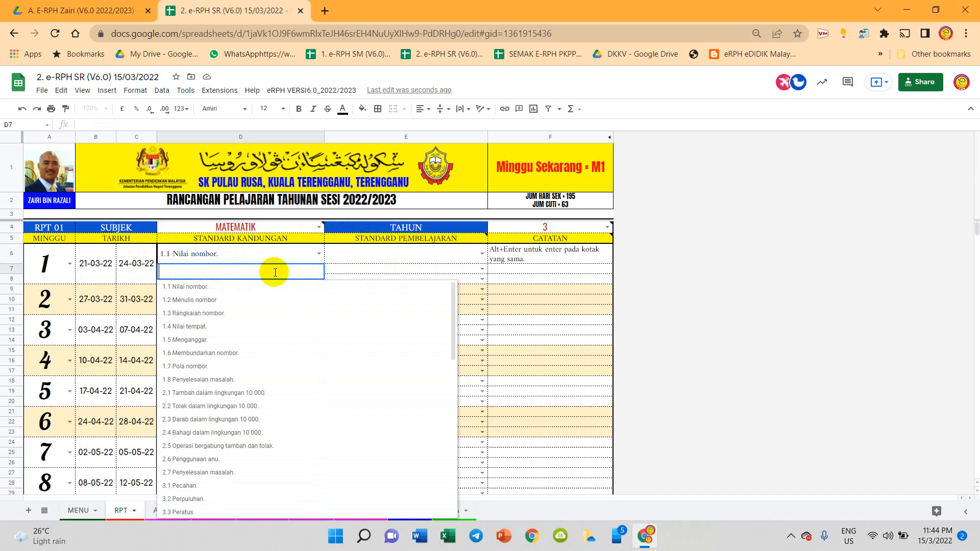
left_click(247, 296)
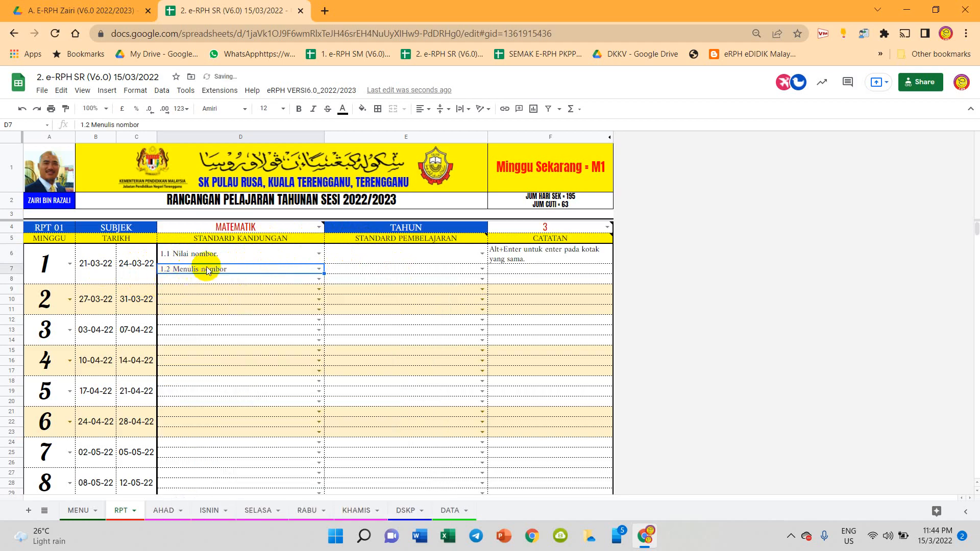
double_click(356, 252)
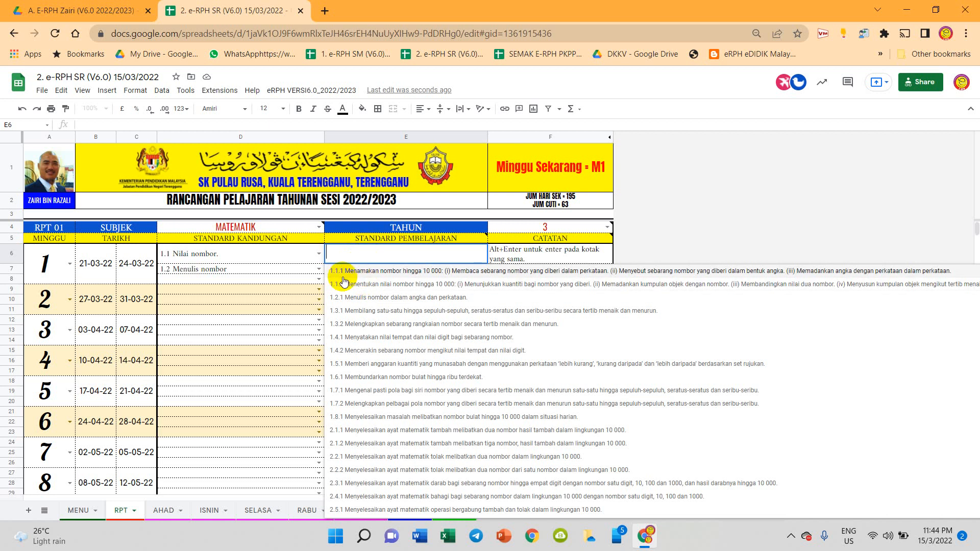
type("1.1.")
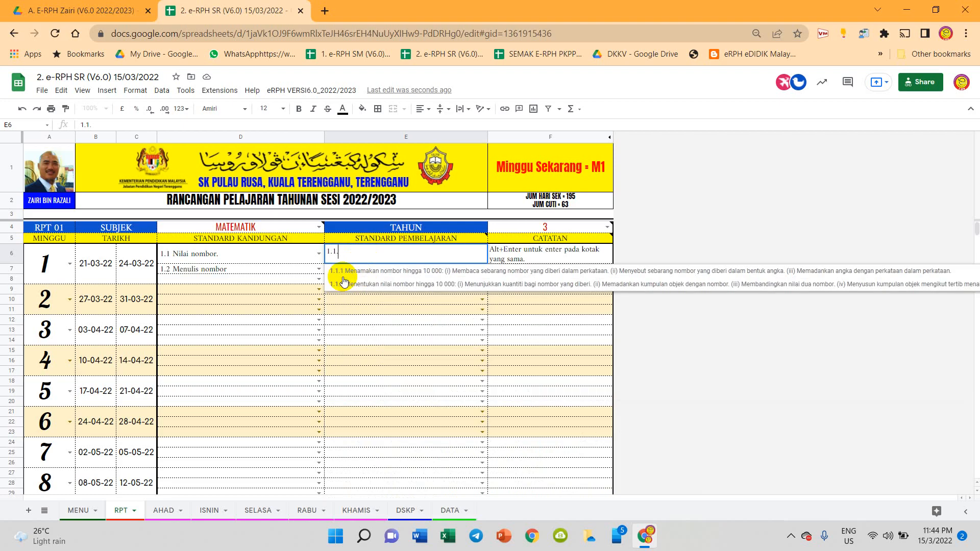
type("1, 1.1.2")
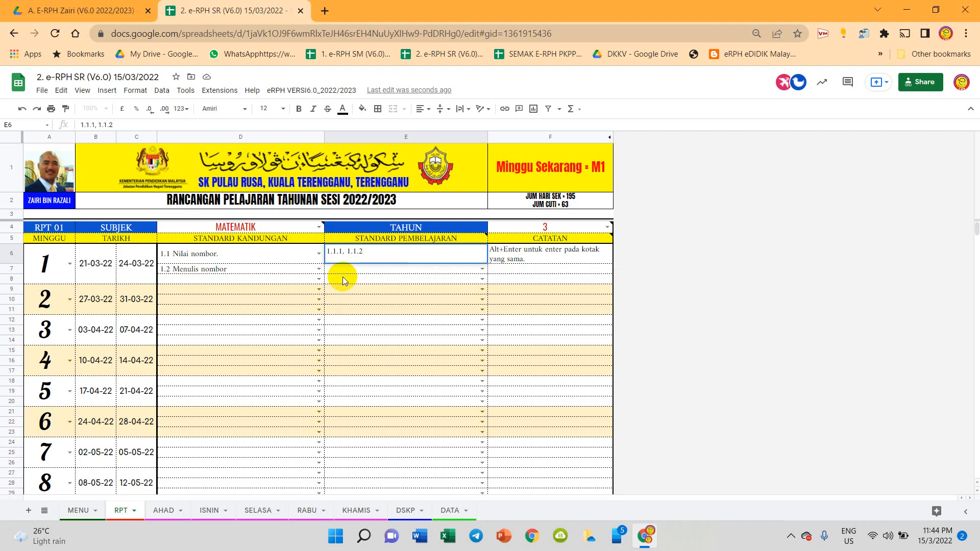
key("Return")
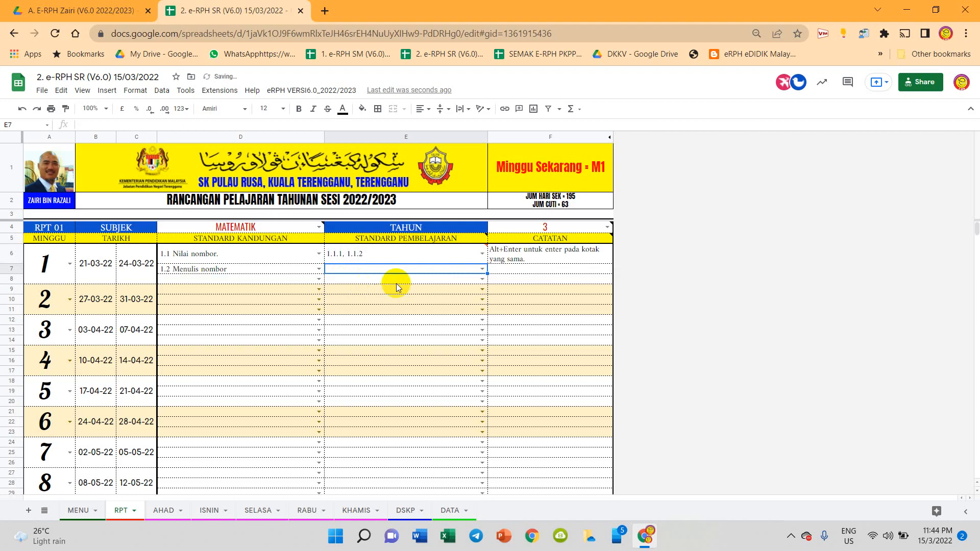
mouse_move(446, 241)
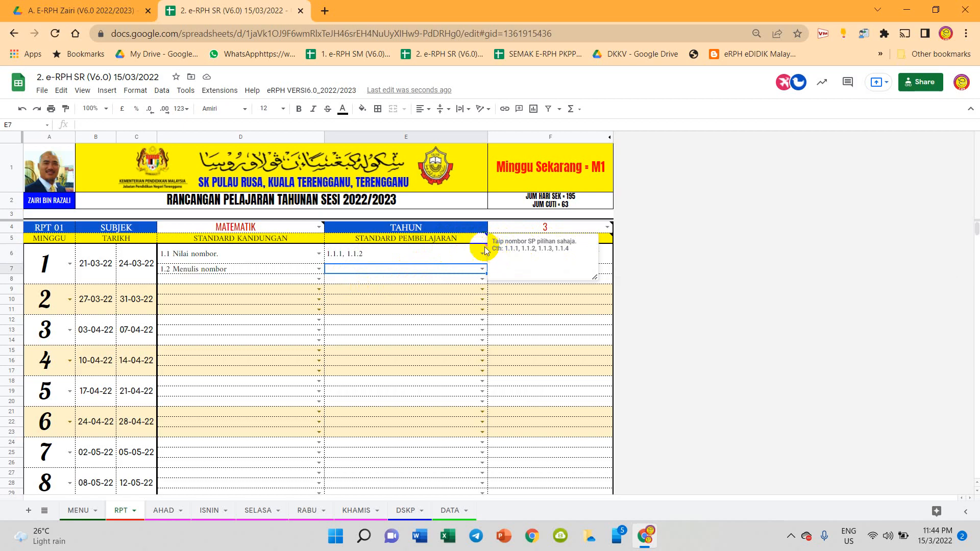
mouse_move(464, 257)
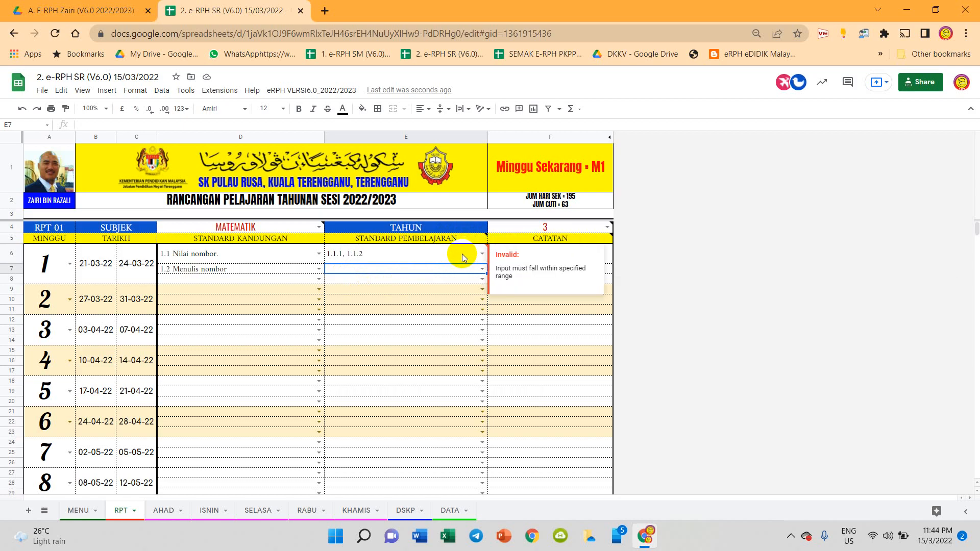
mouse_move(413, 273)
Try the full-text learning standards 1.1.1 and 1.1.2 in the first two rows of RPT 01 week 1.
double_click(398, 254)
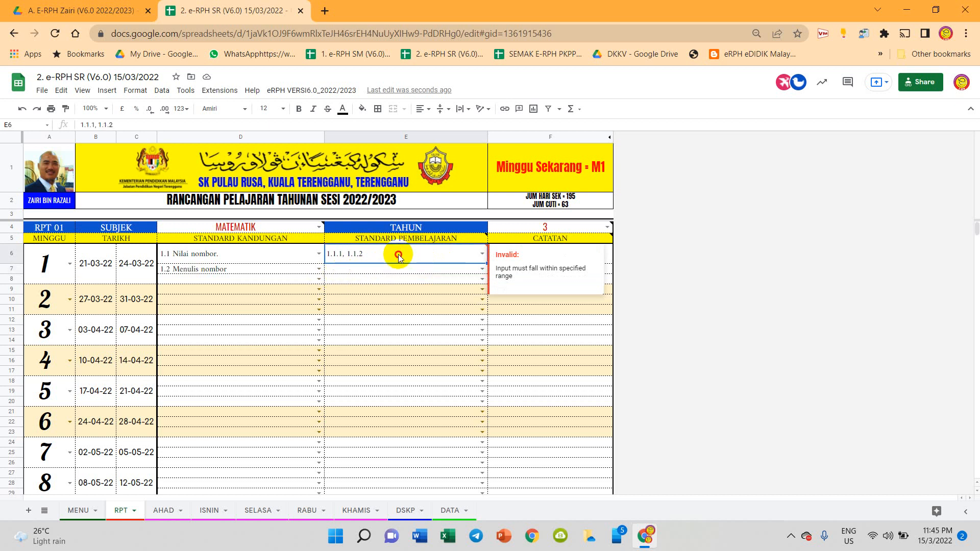
left_click(400, 273)
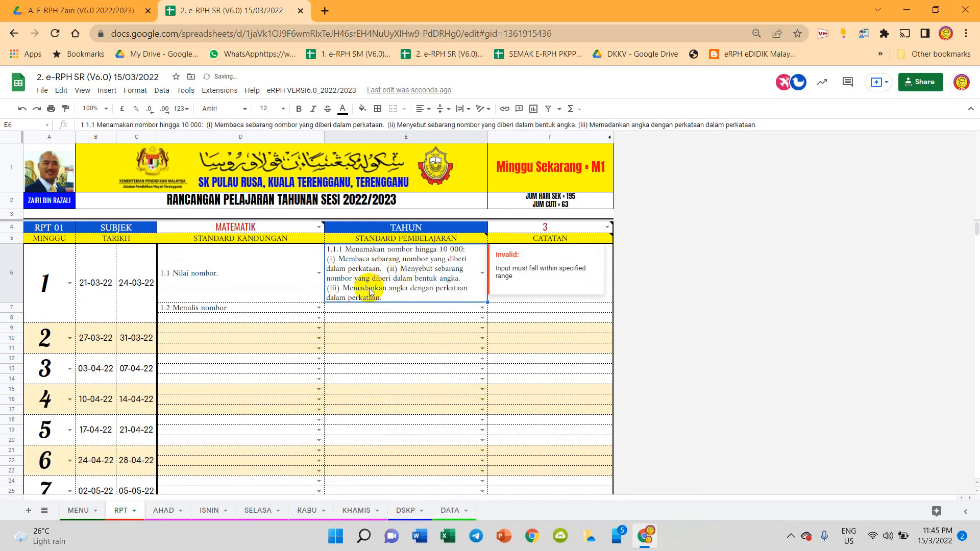
left_click(380, 308)
double_click(380, 307)
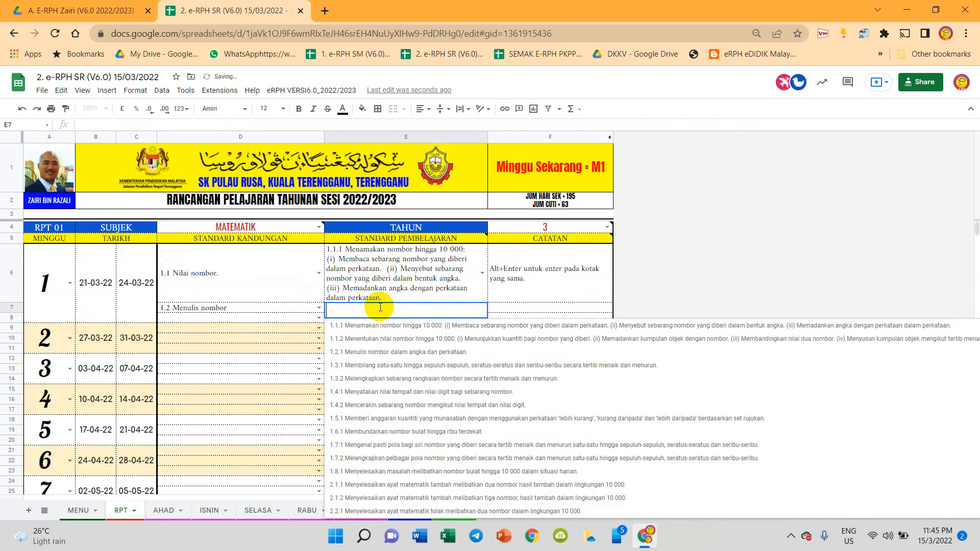
left_click(366, 335)
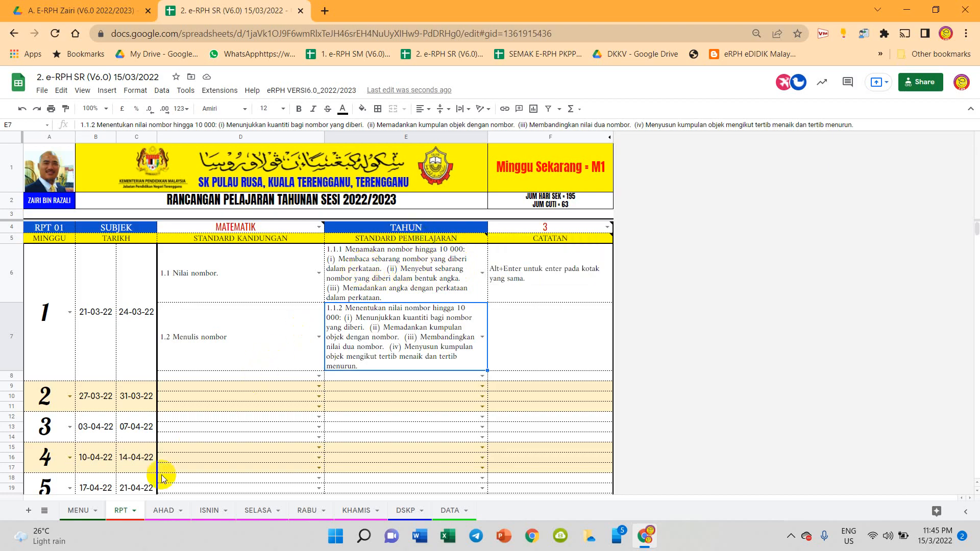
View the AHAD sheet briefly and undo the two full-text learning standard choices in RPT 01 week 1.
left_click(166, 510)
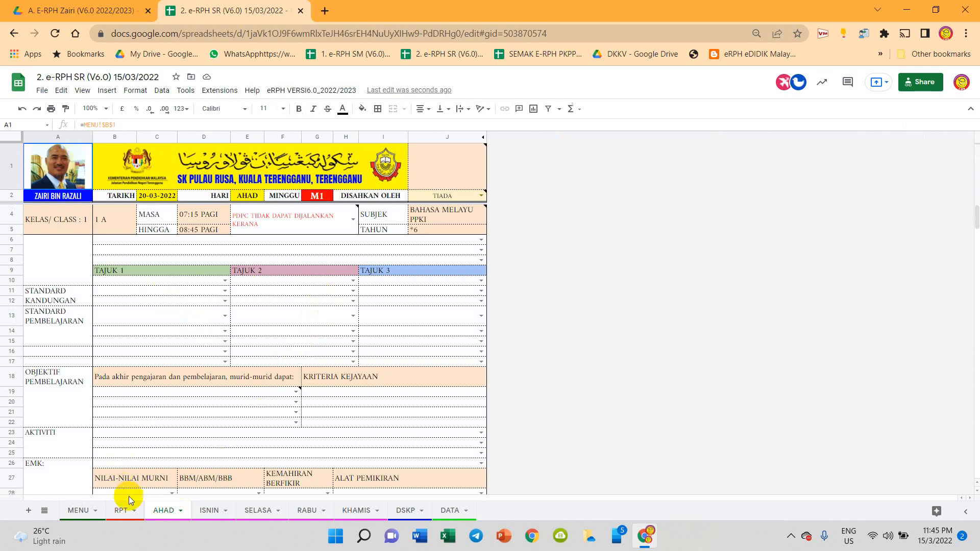
left_click(124, 510)
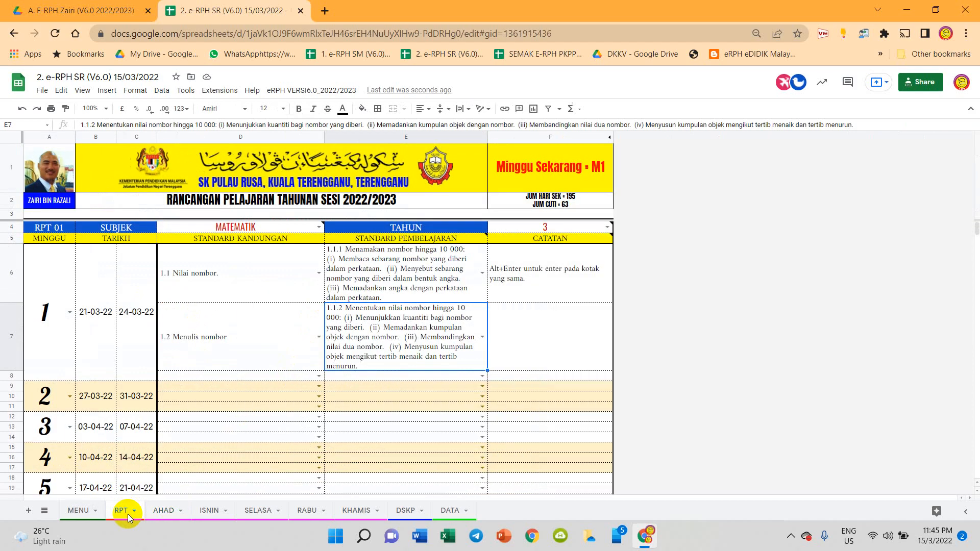
left_click(390, 289)
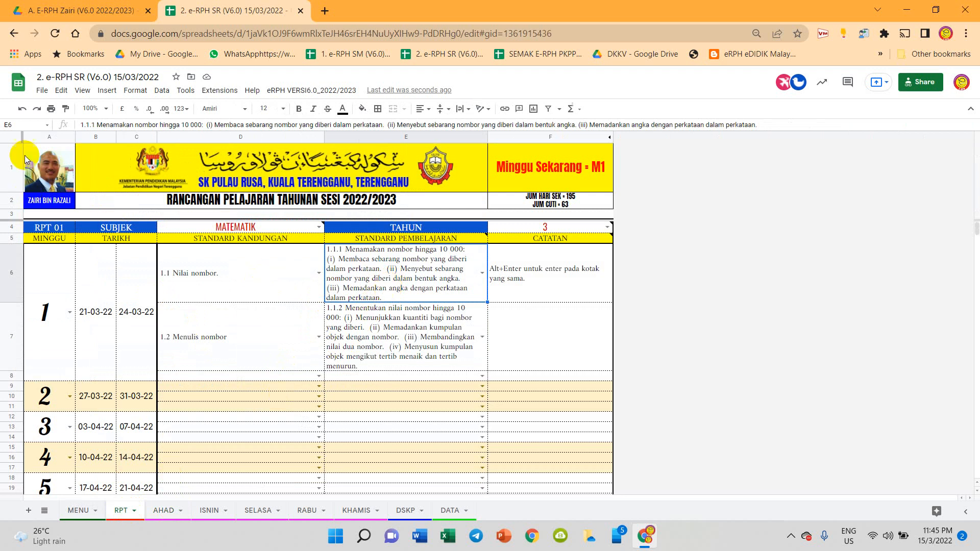
left_click(20, 110)
left_click(20, 110)
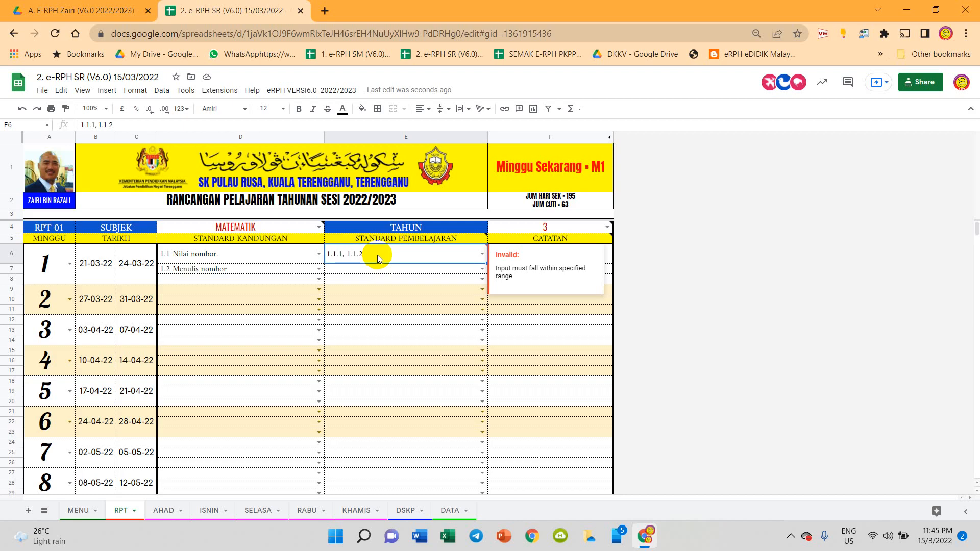
Try replacing the first learning standard entry of RPT 01 week 1 with the full text of 1.1.1, and undo it.
double_click(418, 253)
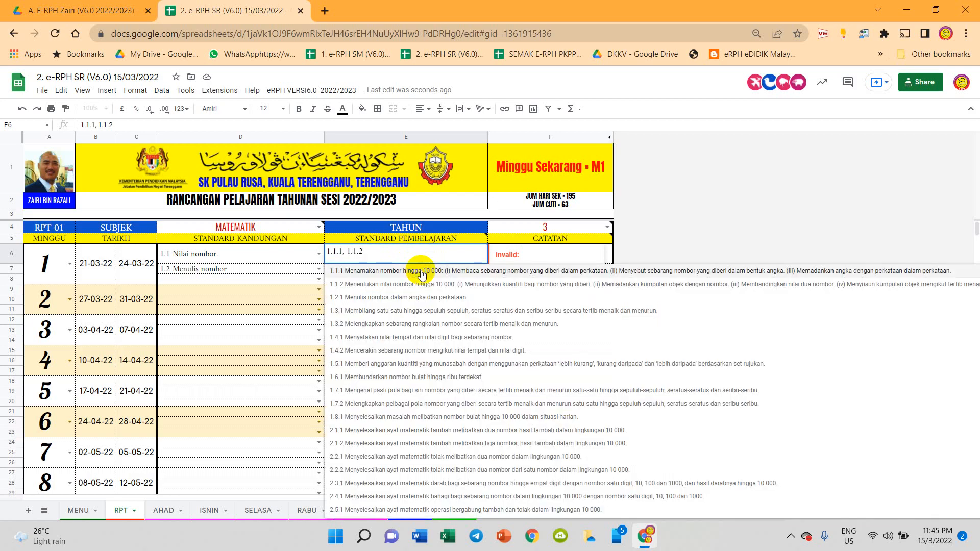
left_click(421, 273)
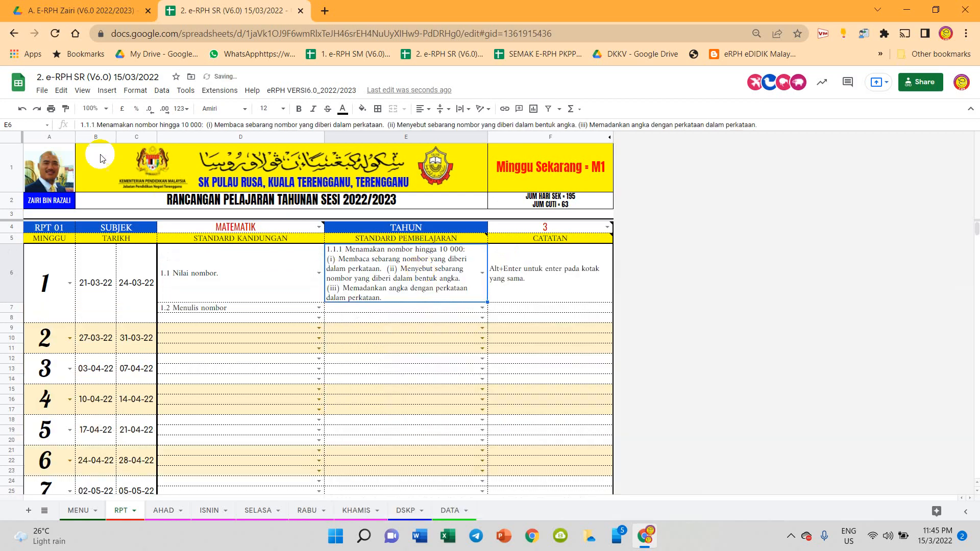
left_click(22, 108)
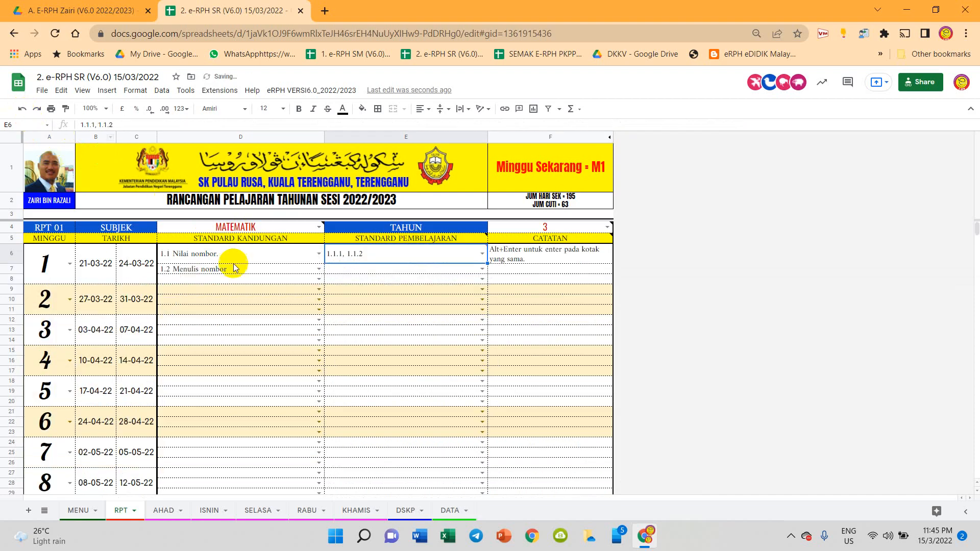
mouse_move(425, 254)
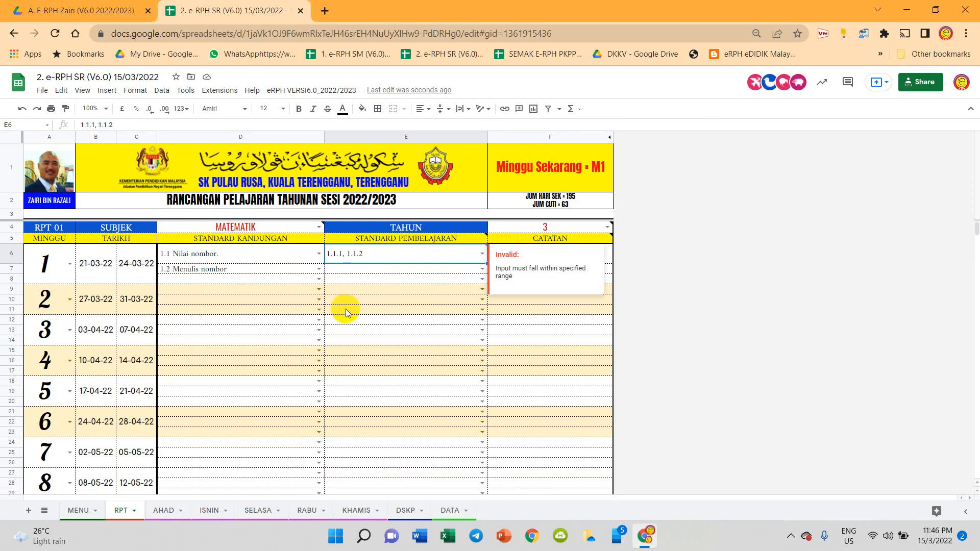
In RPT 02 week 1, set the content standard to "1.1 Memahami kemahiran proses sains" and the learning standard to "1.1.1 Memerhati.".
scroll(347, 312, "down", 3)
scroll(349, 317, "up", 3)
scroll(289, 320, "down", 20)
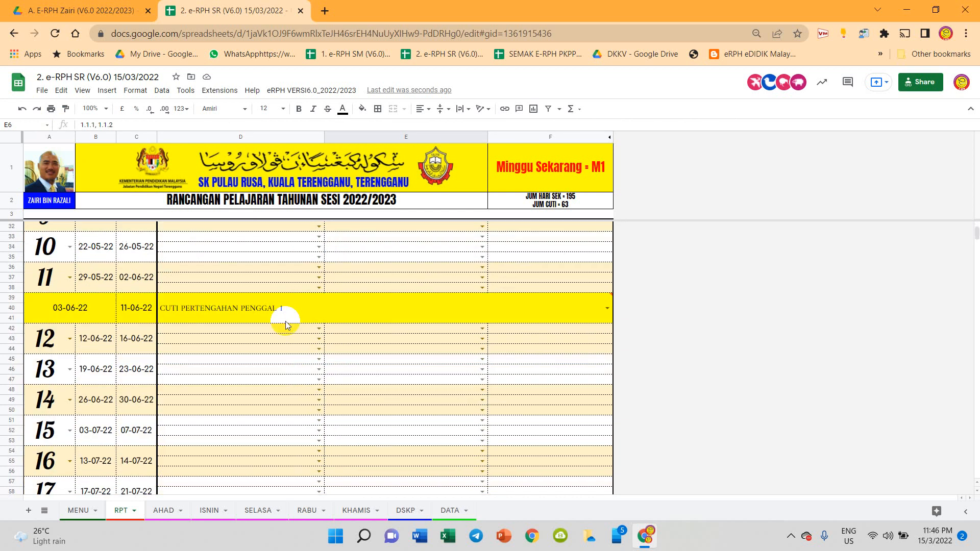
scroll(274, 347, "down", 20)
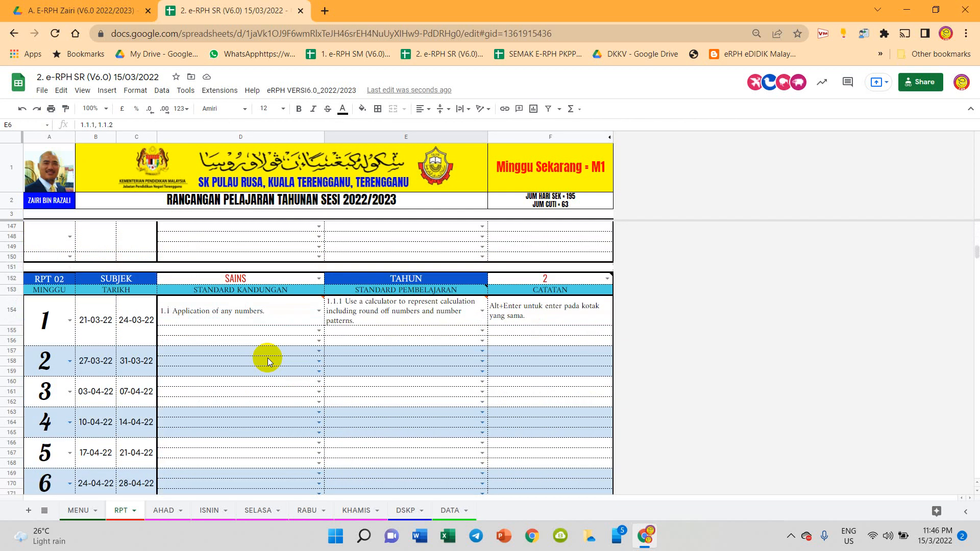
double_click(263, 316)
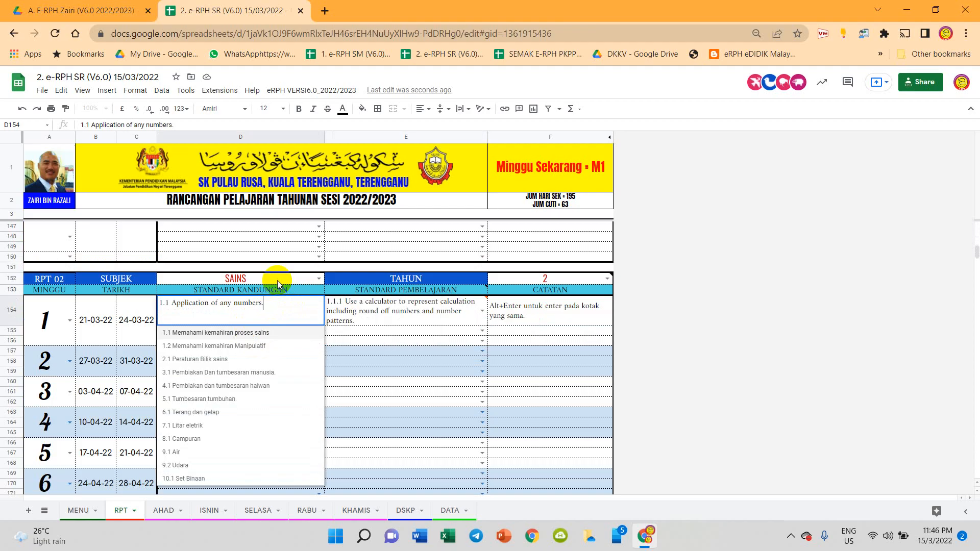
left_click(217, 333)
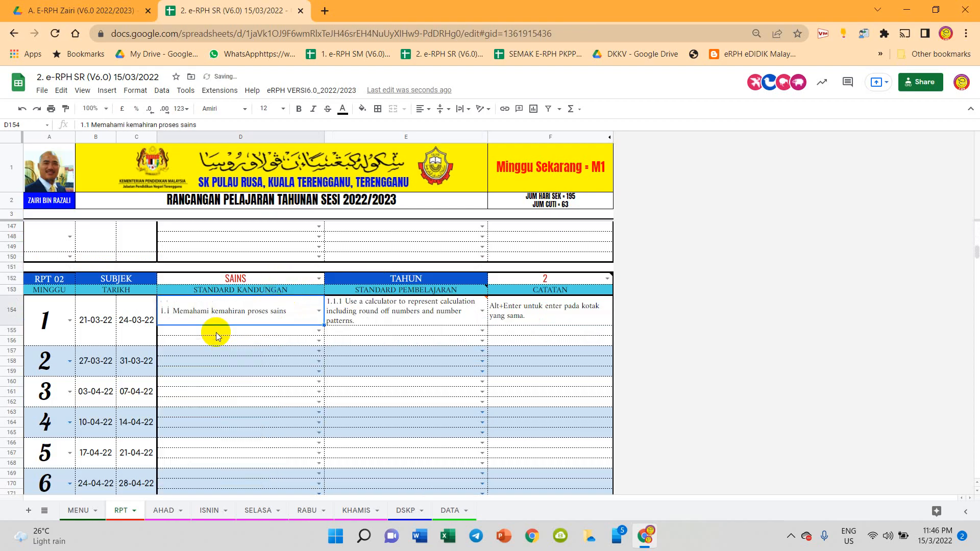
left_click(343, 306)
double_click(343, 306)
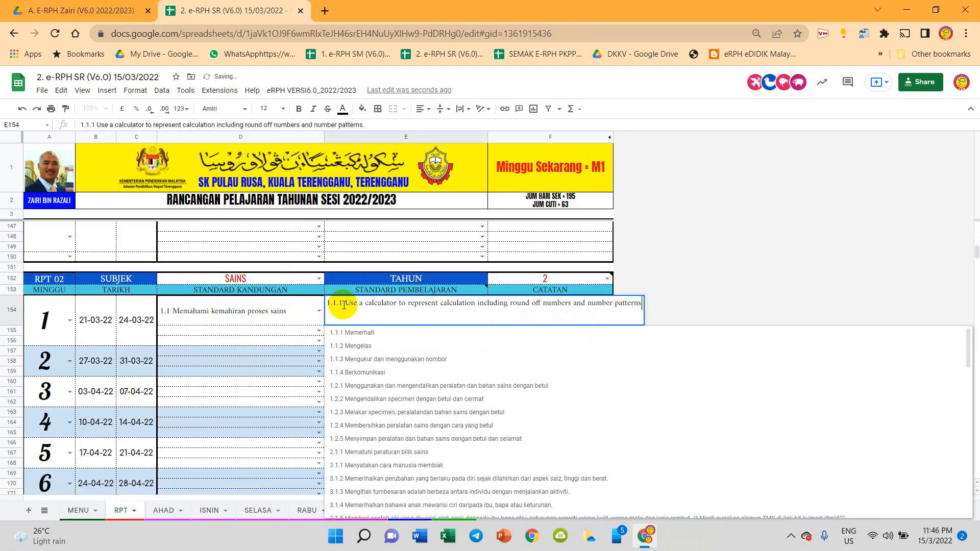
left_click(377, 336)
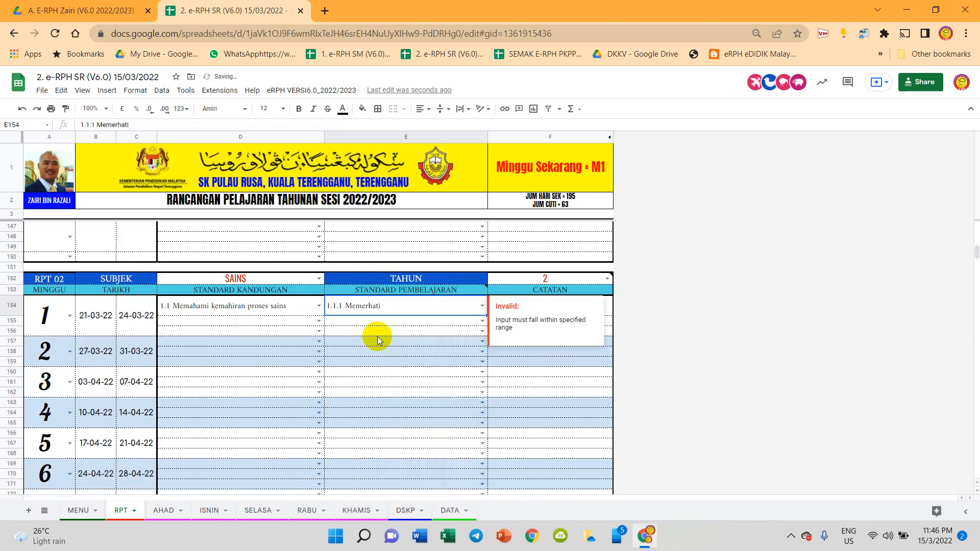
Shorten the learning standard of RPT 02 week 1 to the numbers only, "1.1.1, 1.1.2.".
double_click(382, 308)
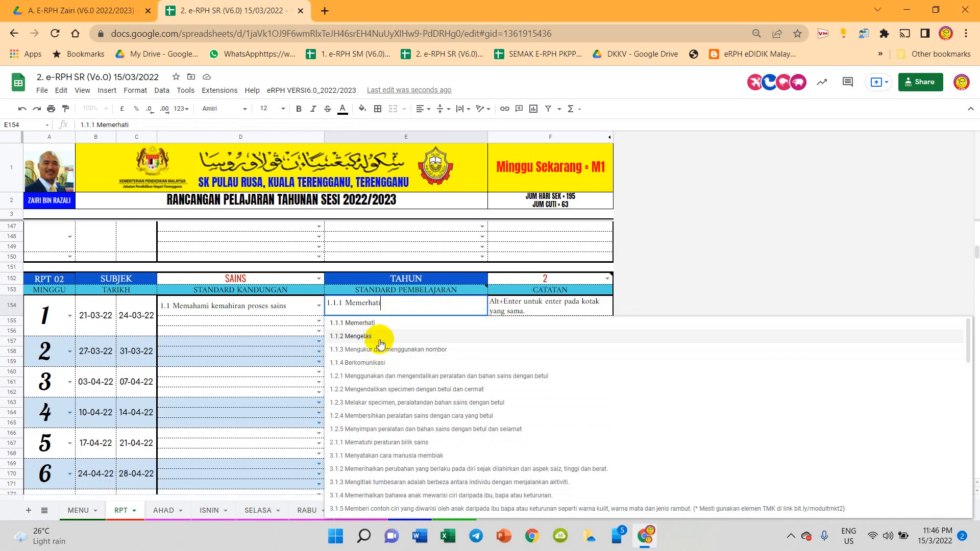
key("BackSpace")
key("BackSpace")
key("BackSpace")
key("BackSpace")
key("BackSpace")
key("BackSpace")
key("BackSpace")
key("BackSpace")
key("BackSpace")
key("BackSpace")
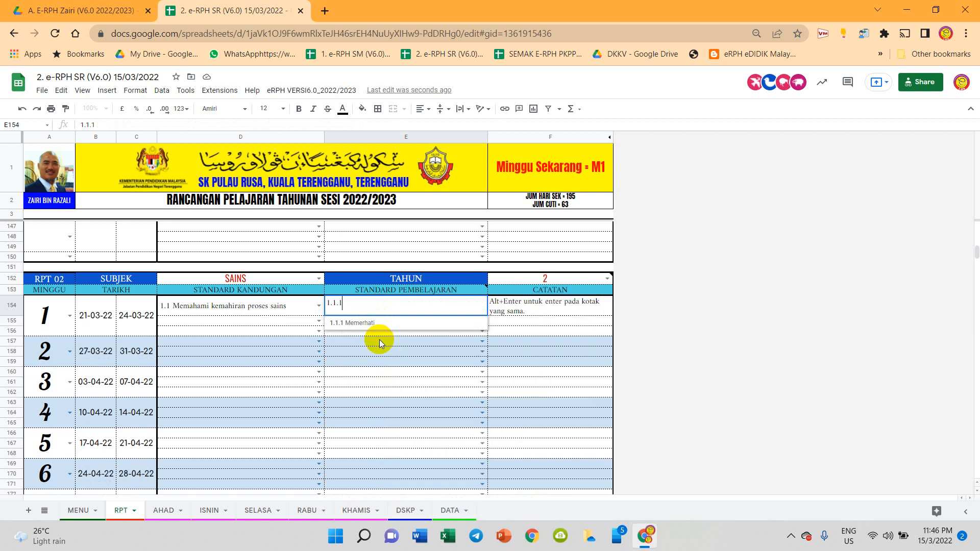
type(",")
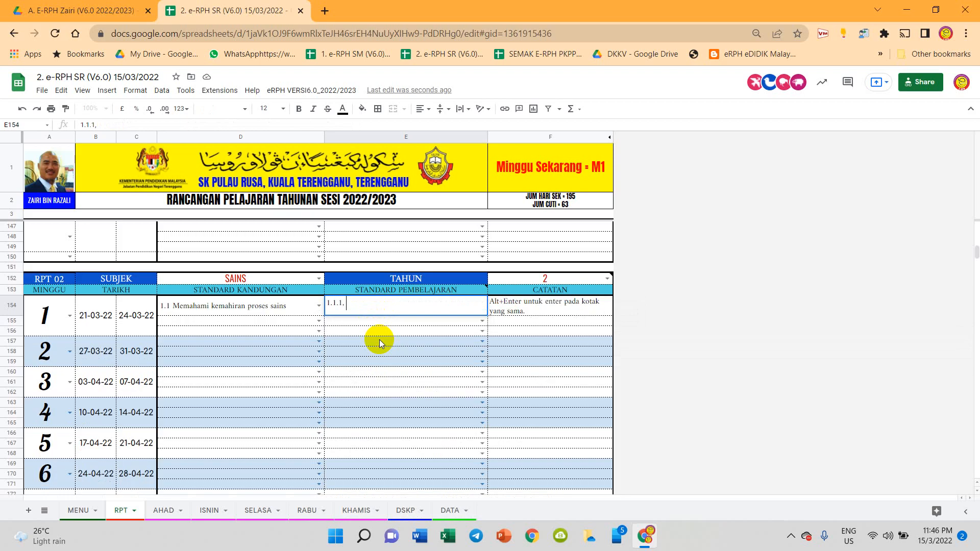
type(" 1.1.2")
left_click(380, 342)
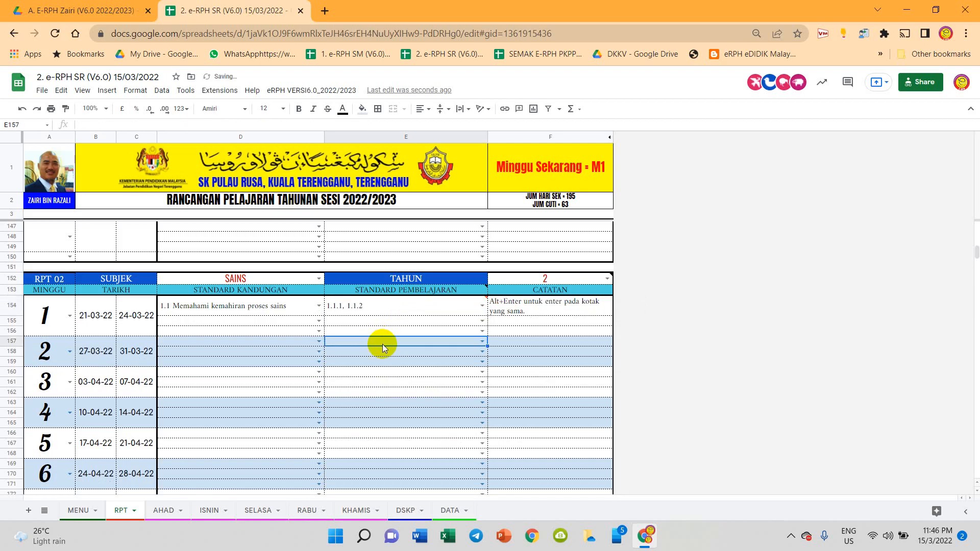
left_click(400, 301)
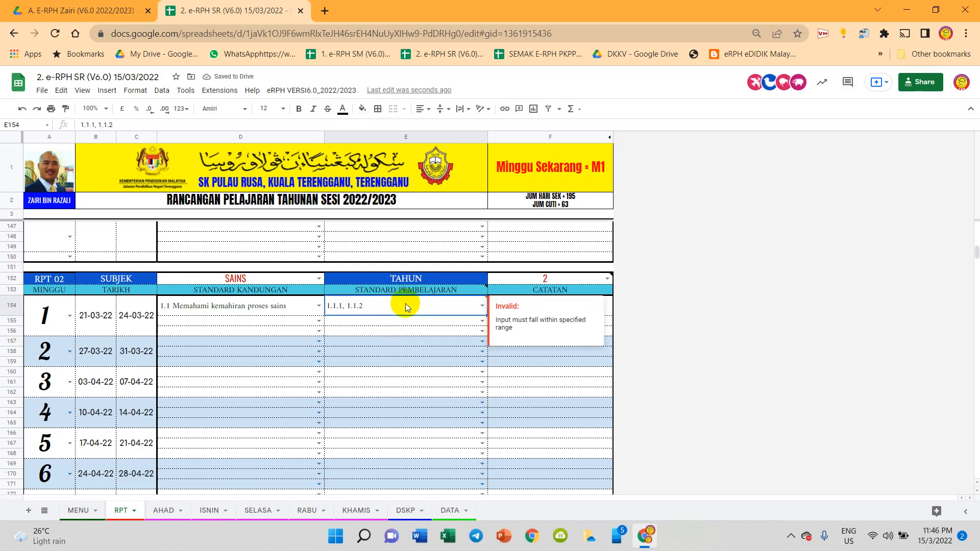
left_click(405, 304)
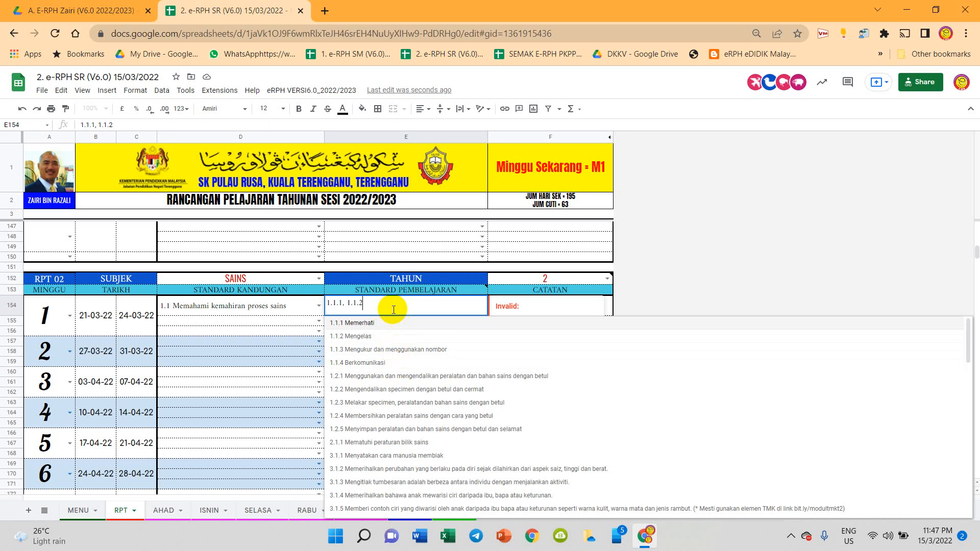
left_click(280, 332)
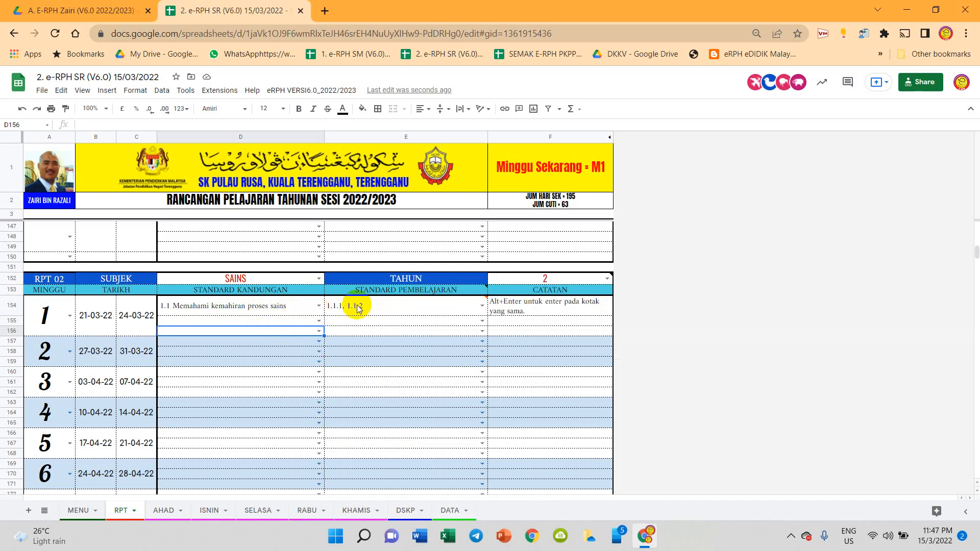
mouse_move(423, 305)
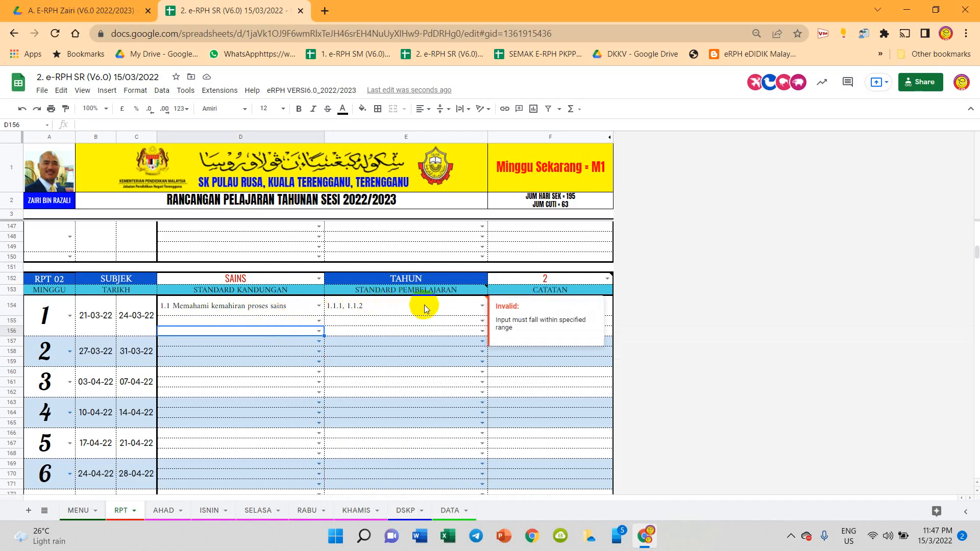
scroll(393, 315, "up", 3)
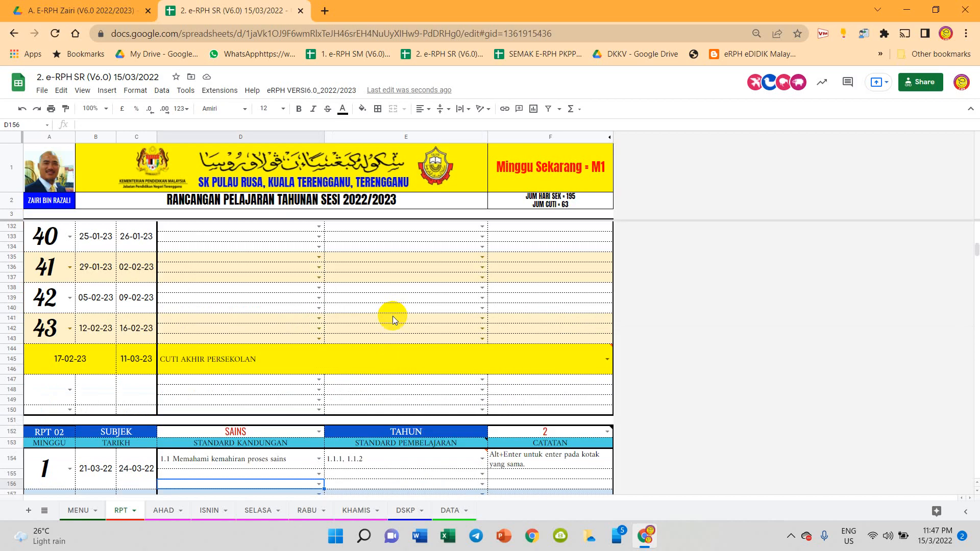
Return to RPT 01 and examine the line-break note in the first Catatan cell of week 1.
scroll(393, 317, "up", 12)
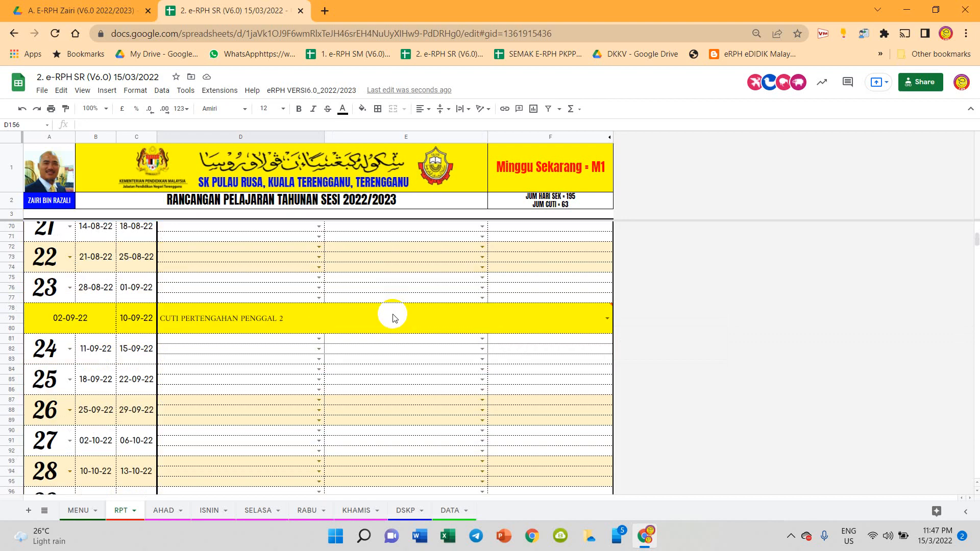
scroll(393, 316, "up", 13)
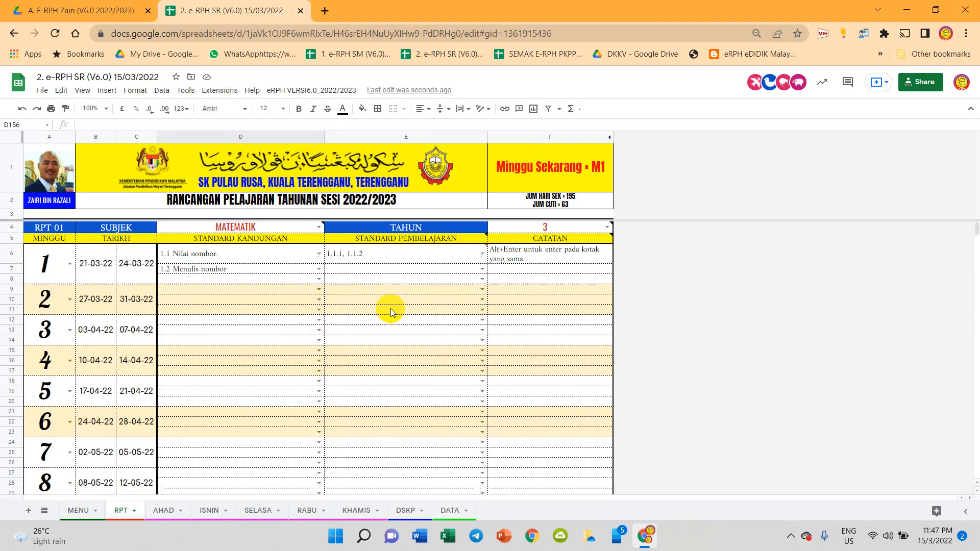
mouse_move(391, 264)
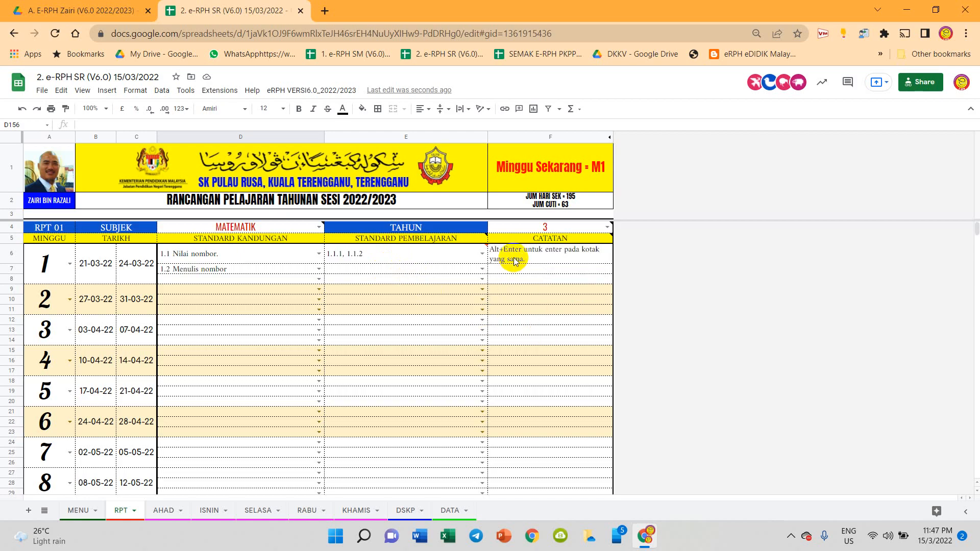
left_click(514, 254)
double_click(515, 254)
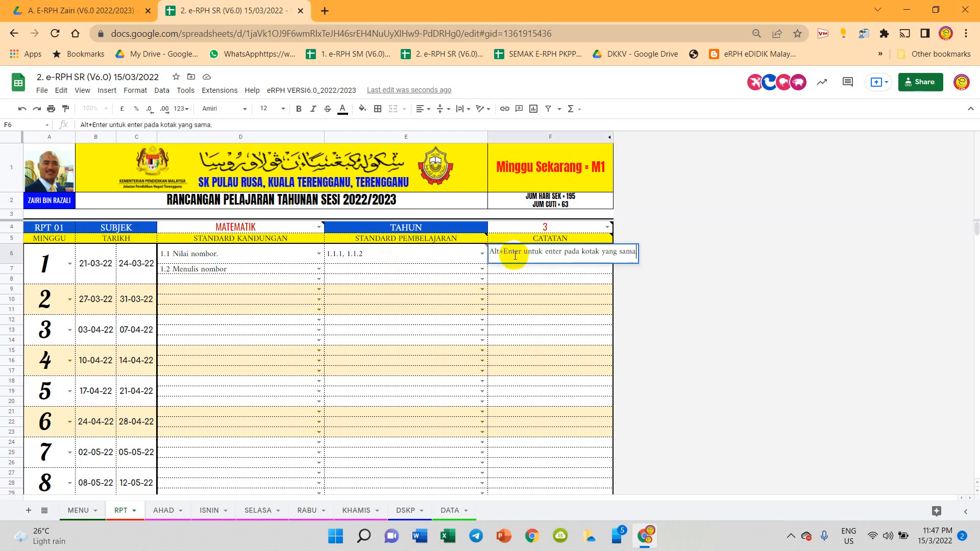
left_click(538, 276)
left_click(534, 269)
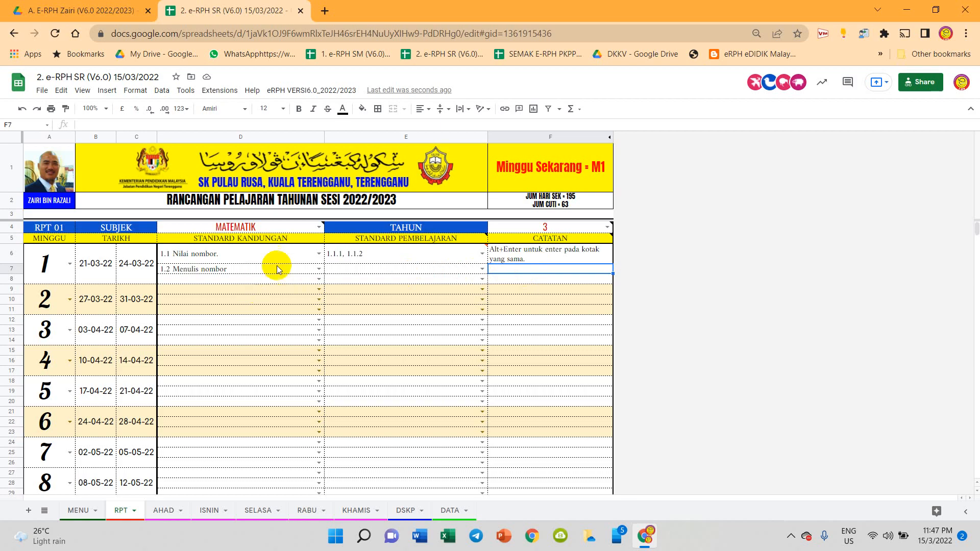
Enter a three-line note in the second Catatan cell of RPT 01 week 1: "tajasjasgdjksg", "hjsvdjksbd", "jhsdvkjsvdk".
double_click(534, 267)
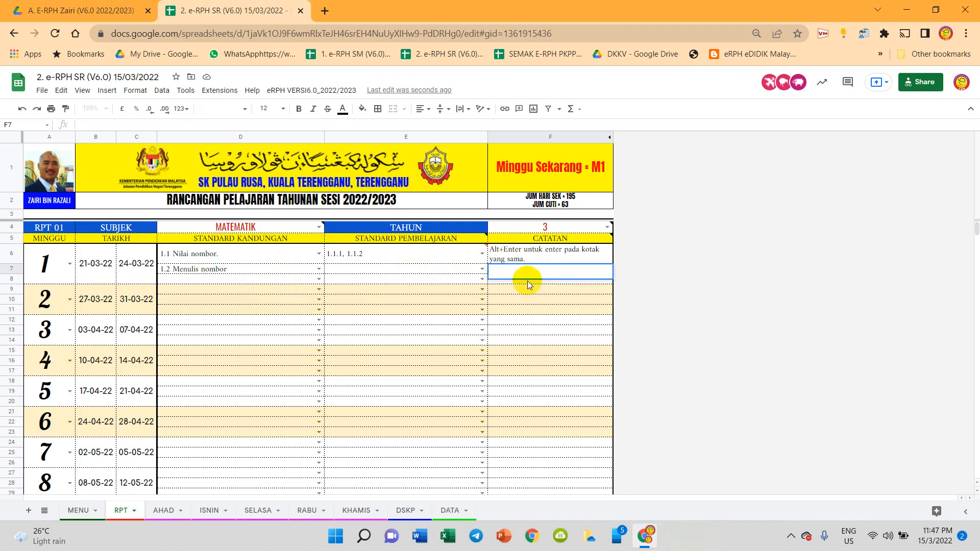
type("tajasjasgdjksg")
key("alt+Return")
type("hjsvdjksbd")
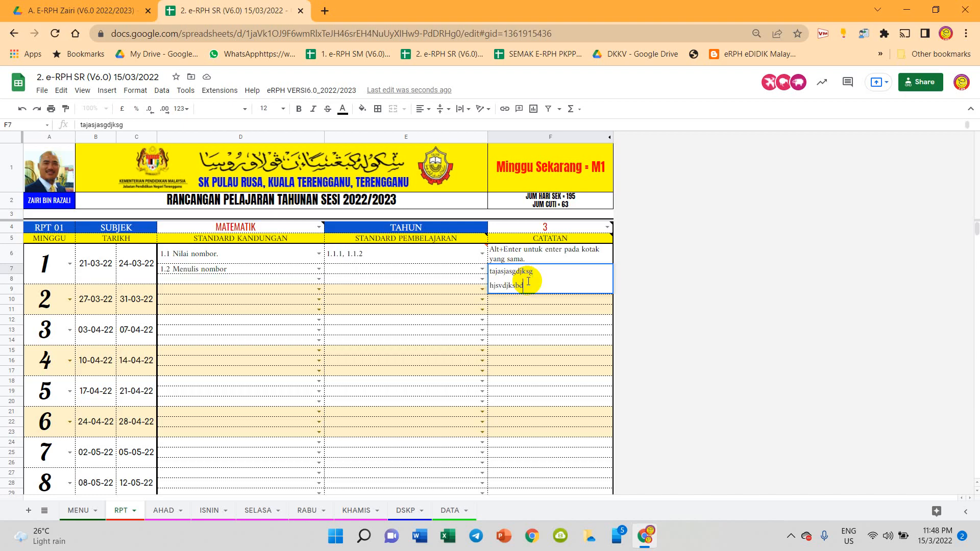
key("alt+Return")
type("jhsdvkjsvdk")
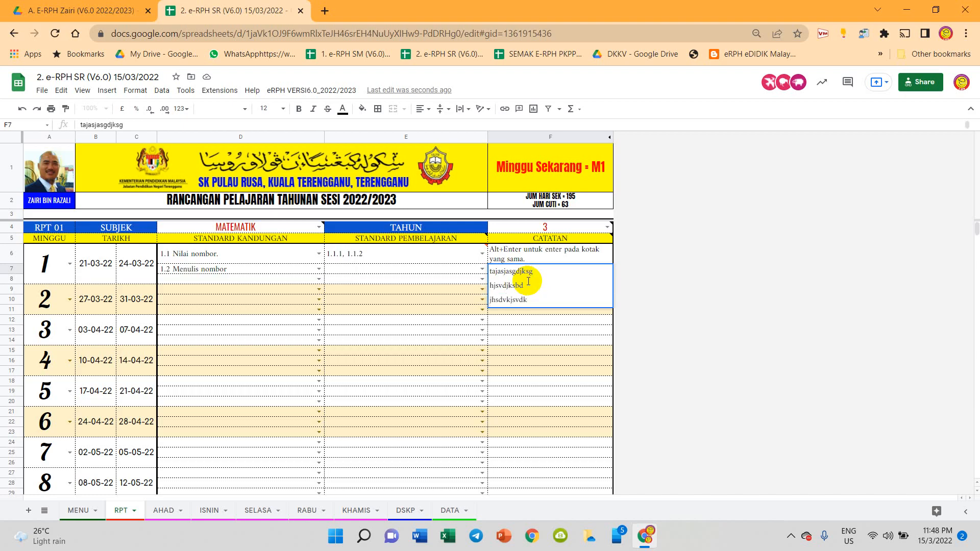
key("Return")
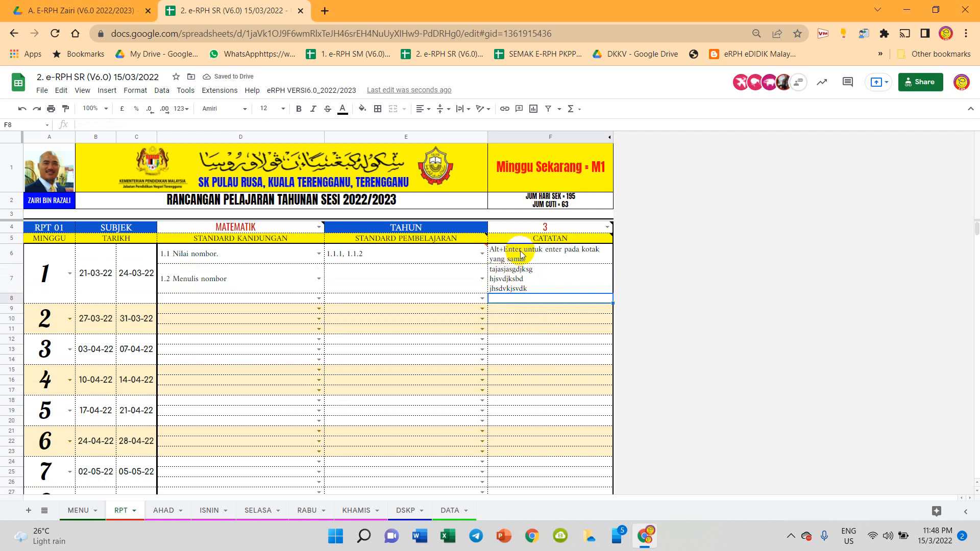
Replace the second Catatan note of week 1 with "hjgfskjds" and enter "jbsdbfjks" in the third Catatan cell.
left_click(536, 284)
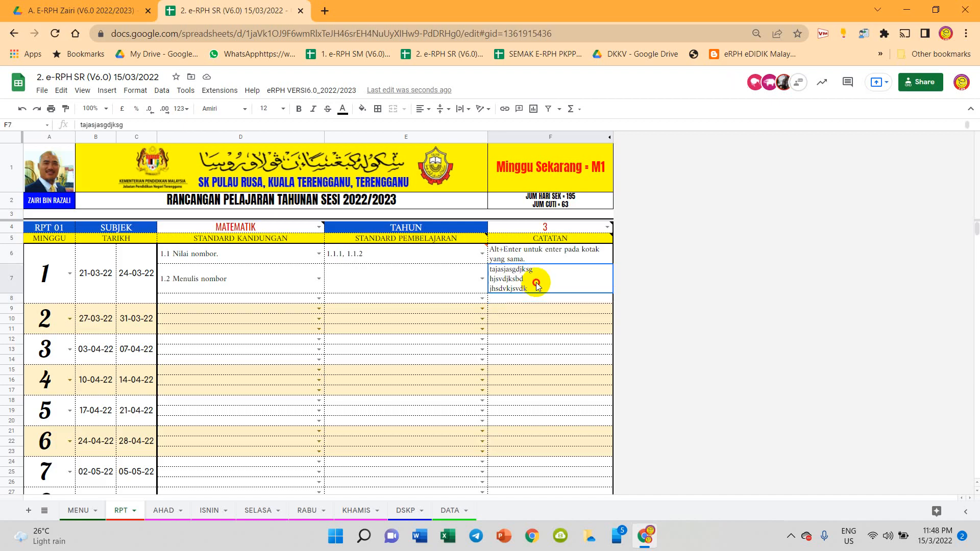
type("hjgfskjds")
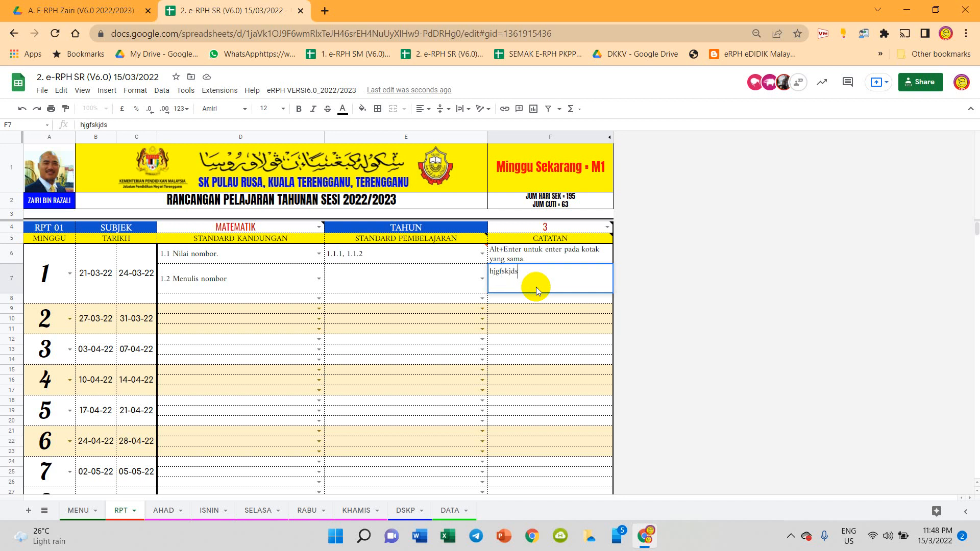
key("Return")
type("jbsdbfjks")
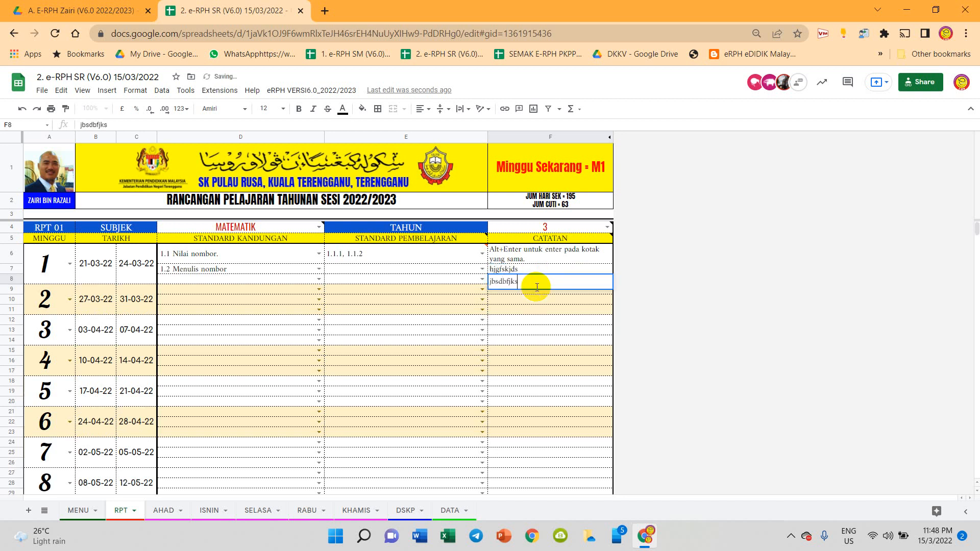
key("Return")
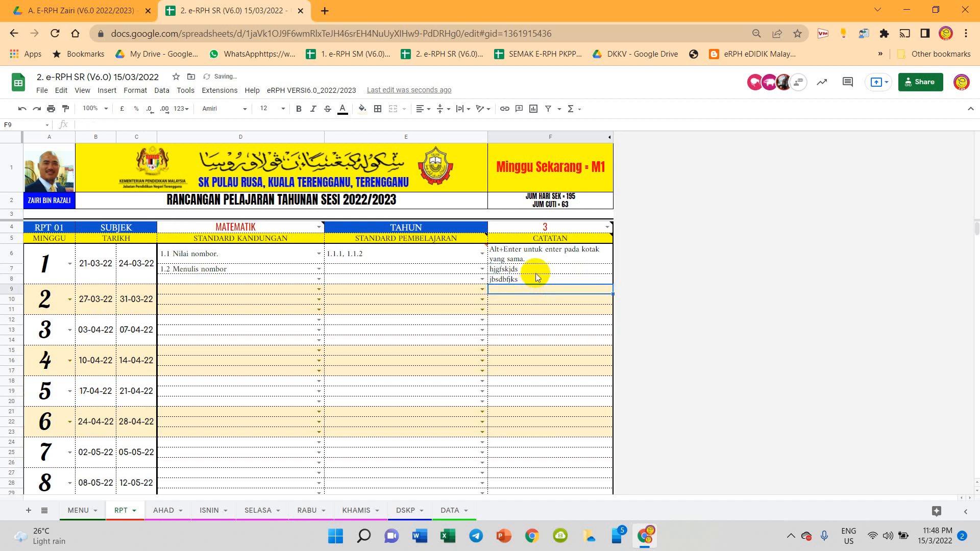
Replace the second Catatan note with separate lines "khsdklshdkl", "lhsdflihs", "lkhsdflhs" and "lkhsdlsh", ending with an empty line, all in cell F7.
left_click(537, 269)
type("khsdklshdkl")
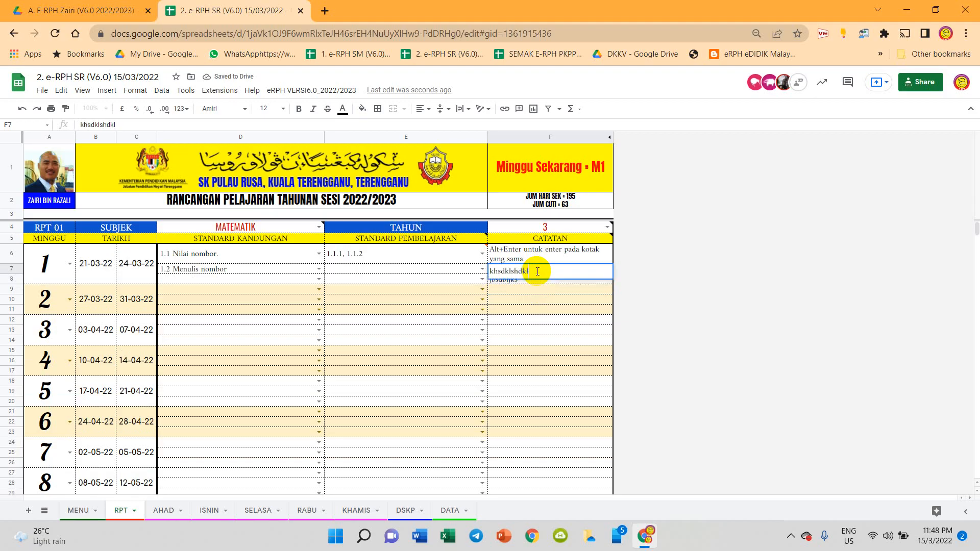
key("alt+Return")
type("lhsdflihs")
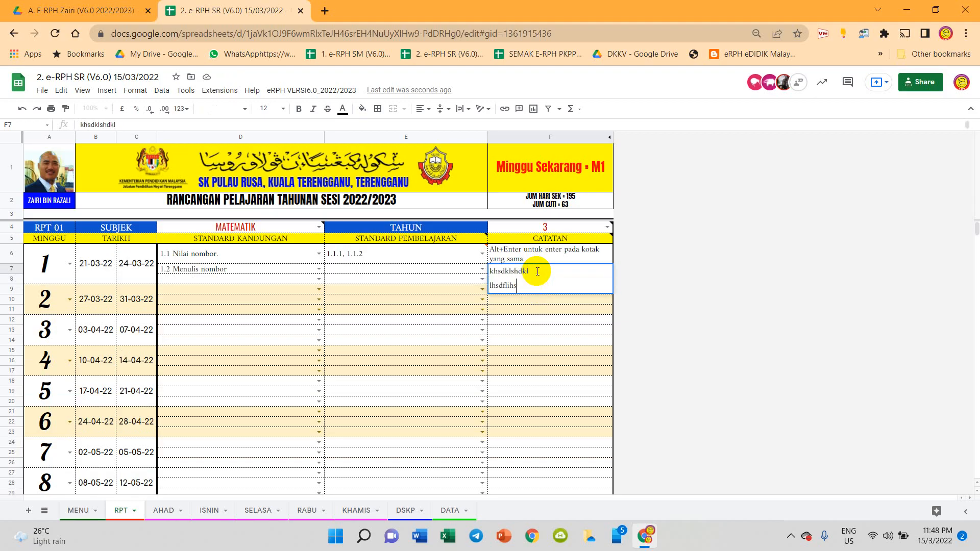
key("alt+Return")
type("lkhsdflhs")
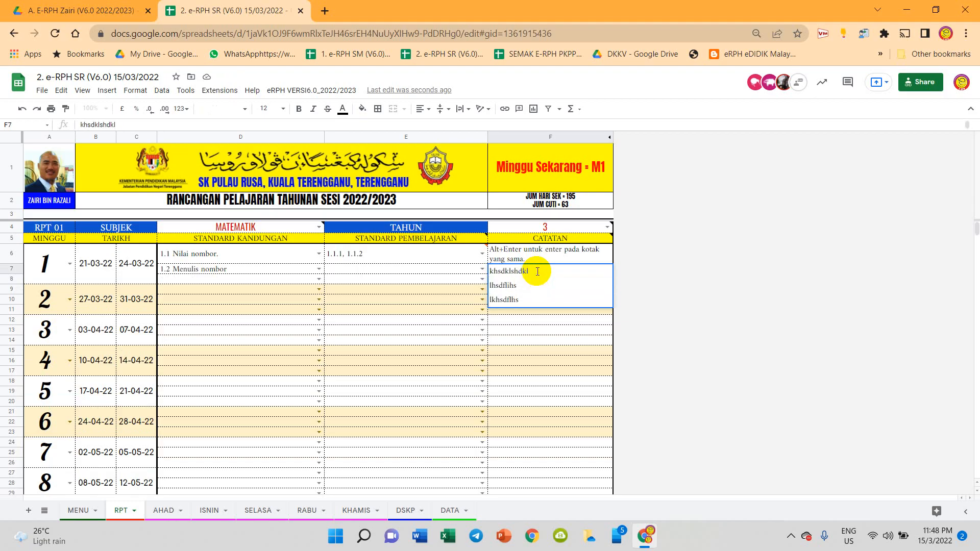
key("alt+Return")
type("lkhsdlsh")
key("alt+Return")
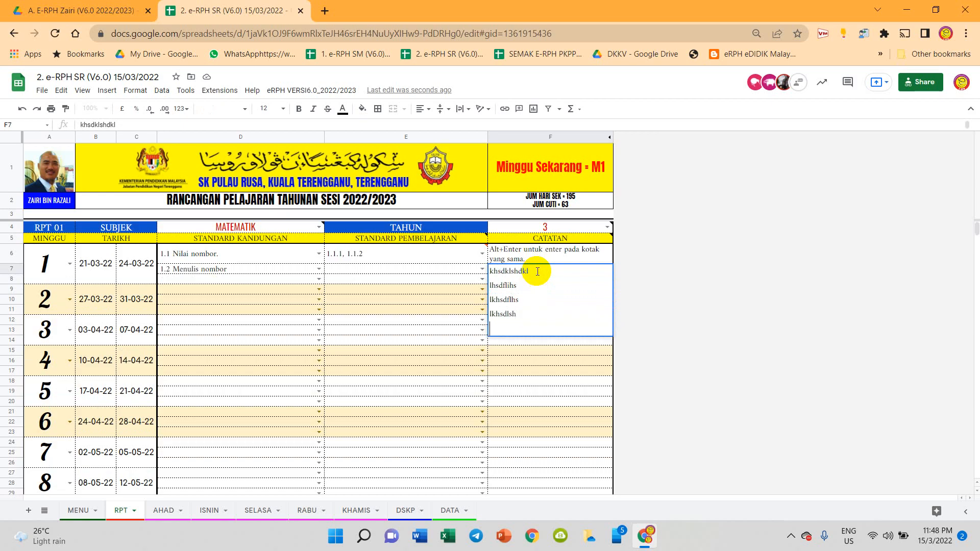
key("Return")
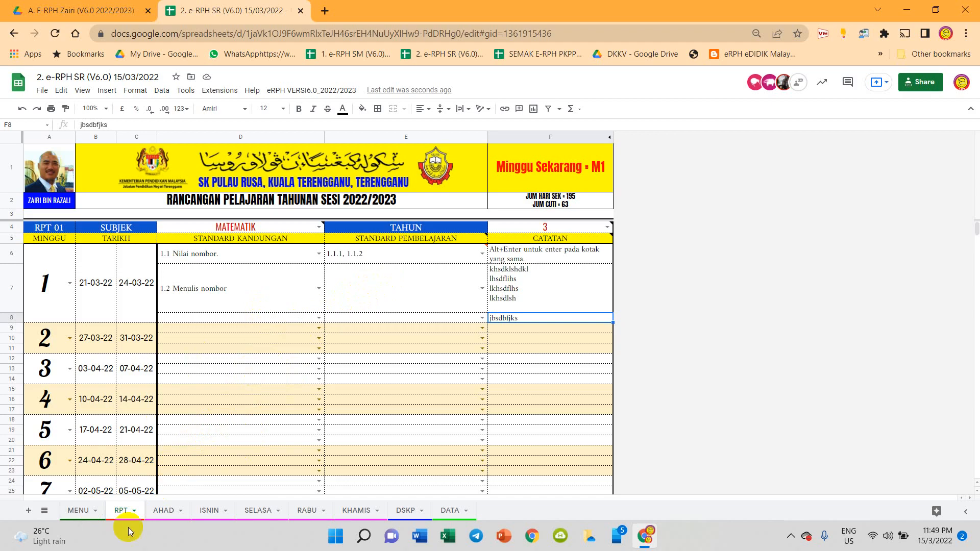
Inspect the date cells of weeks 1 and 2 in RPT 01 without changing them.
scroll(99, 368, "down", 3)
scroll(99, 367, "up", 3)
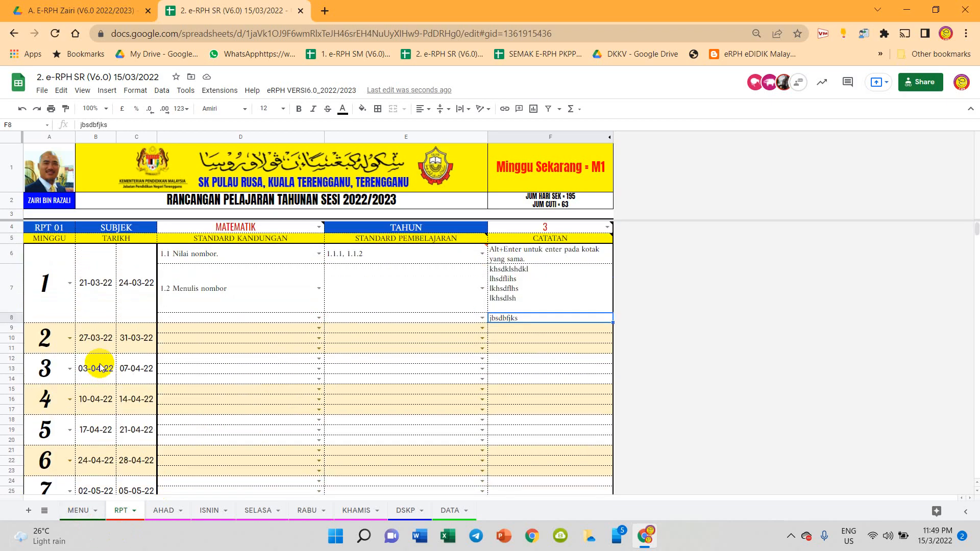
left_click(99, 305)
double_click(100, 306)
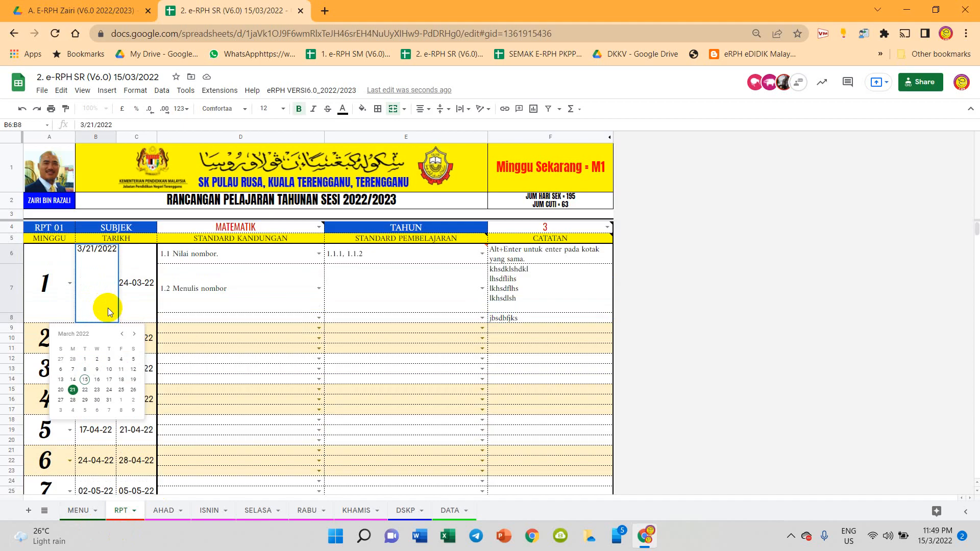
left_click(128, 294)
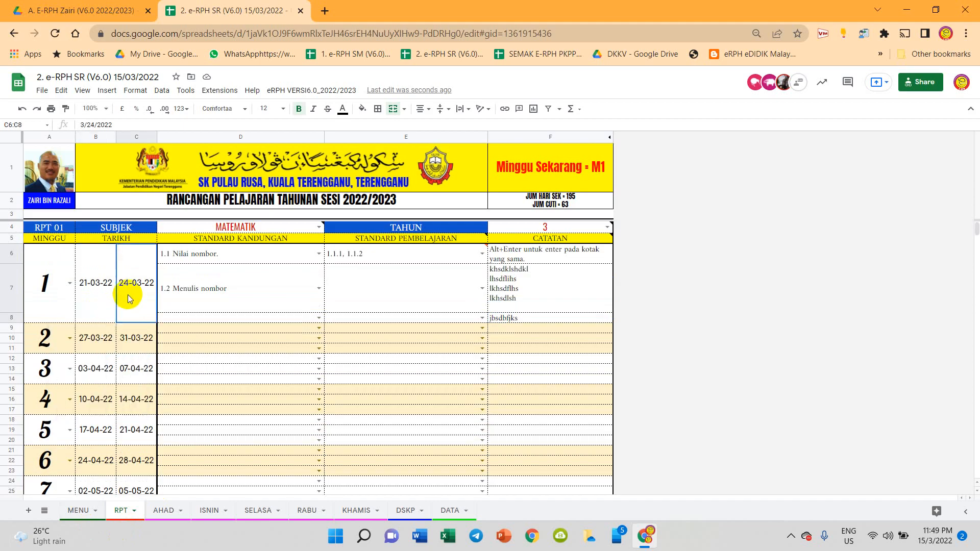
double_click(102, 335)
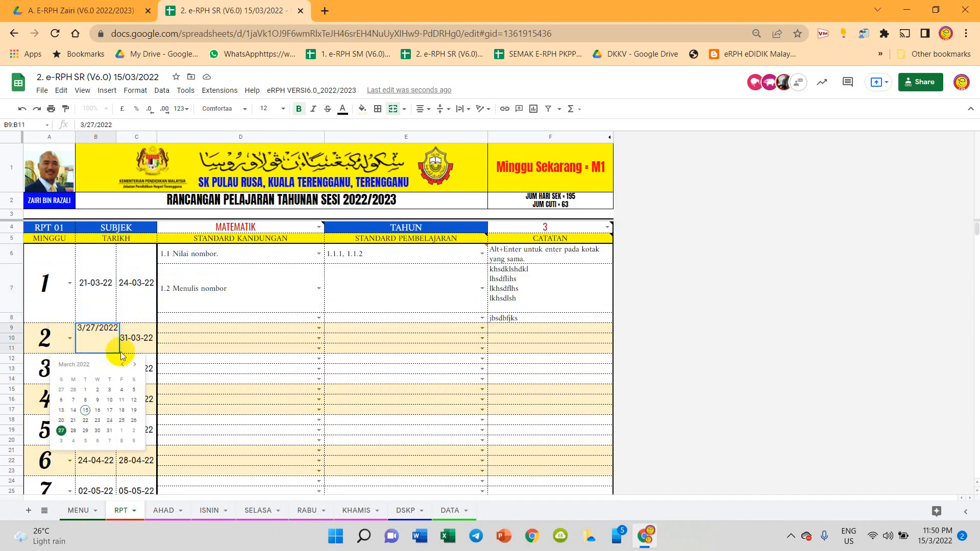
double_click(135, 334)
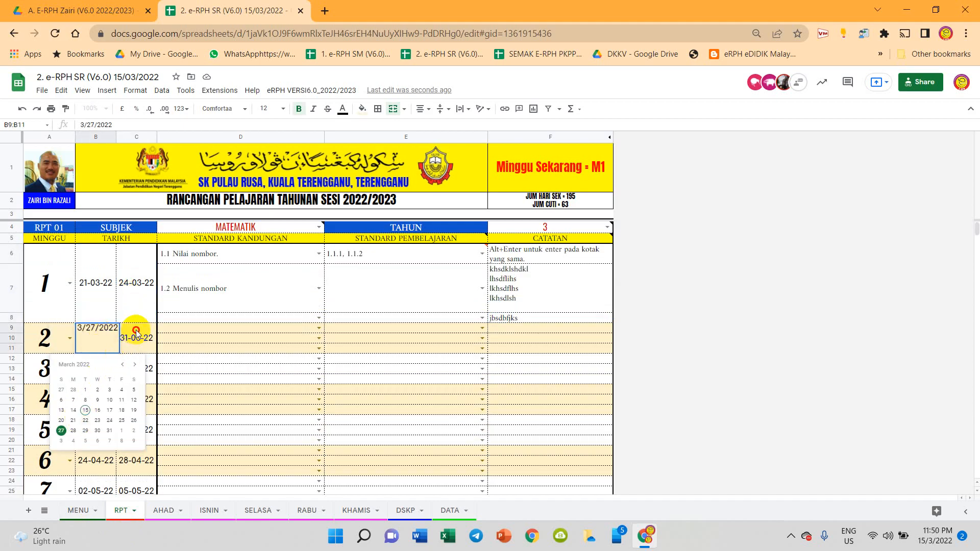
left_click(223, 332)
Look through the remaining week and holiday dates of RPT 01, including the start date of week 38.
scroll(48, 346, "down", 6)
scroll(60, 377, "down", 20)
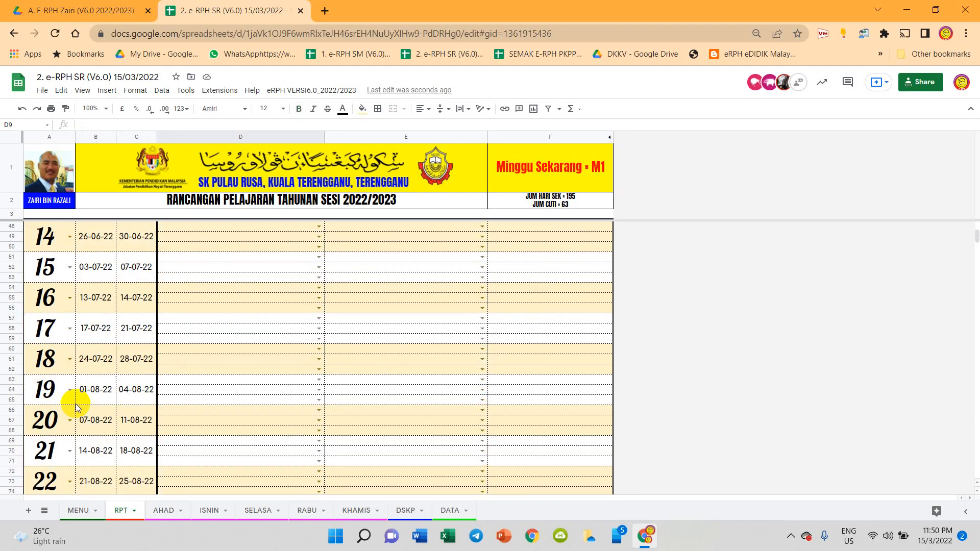
scroll(122, 419, "down", 4)
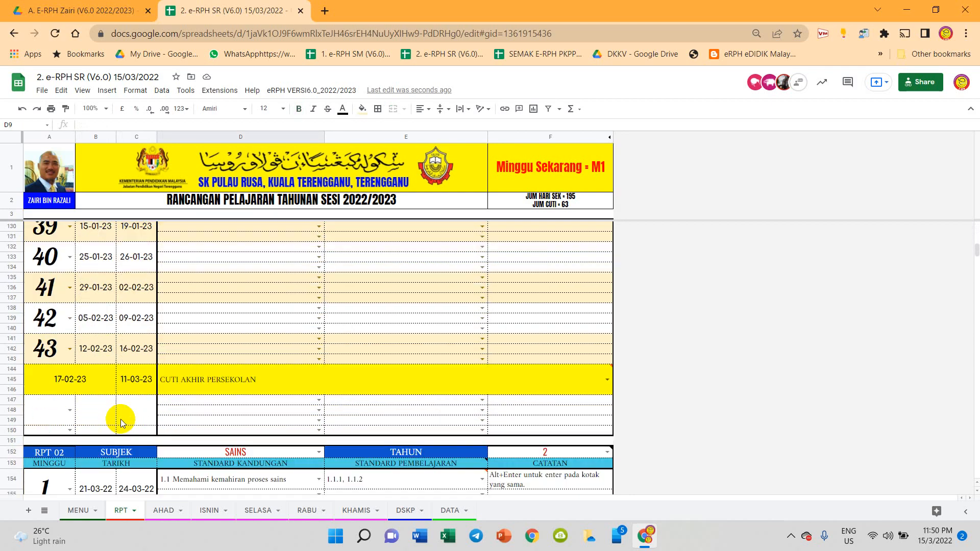
scroll(127, 388, "up", 4)
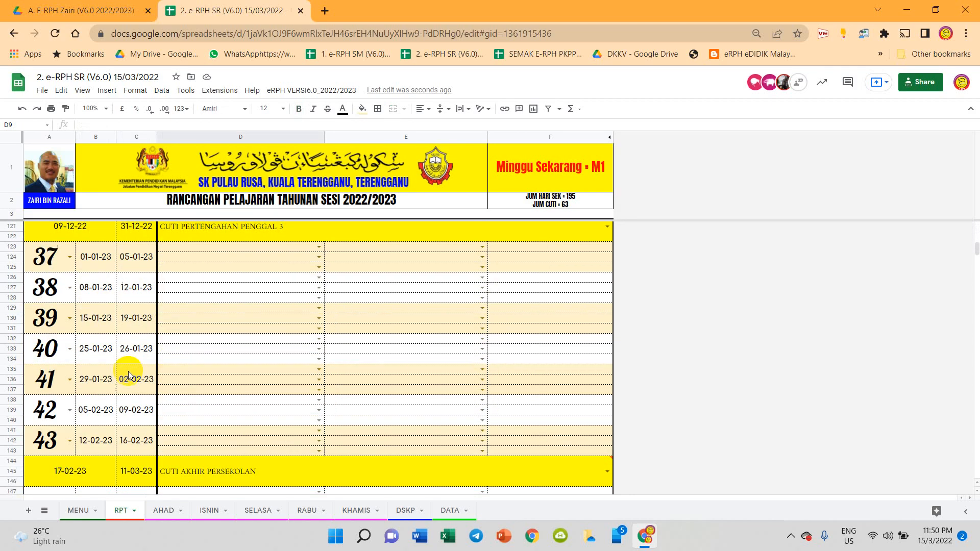
scroll(102, 349, "up", 2)
double_click(97, 348)
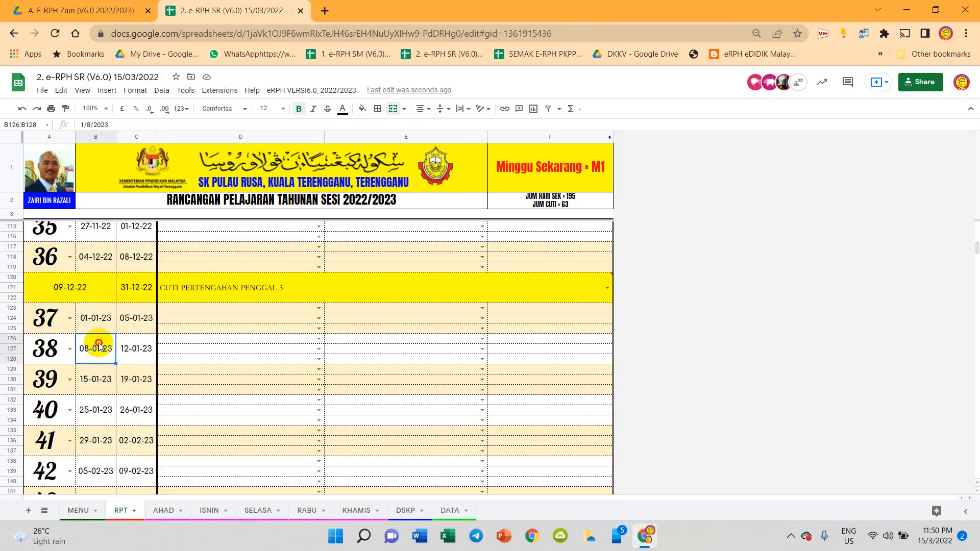
left_click(202, 359)
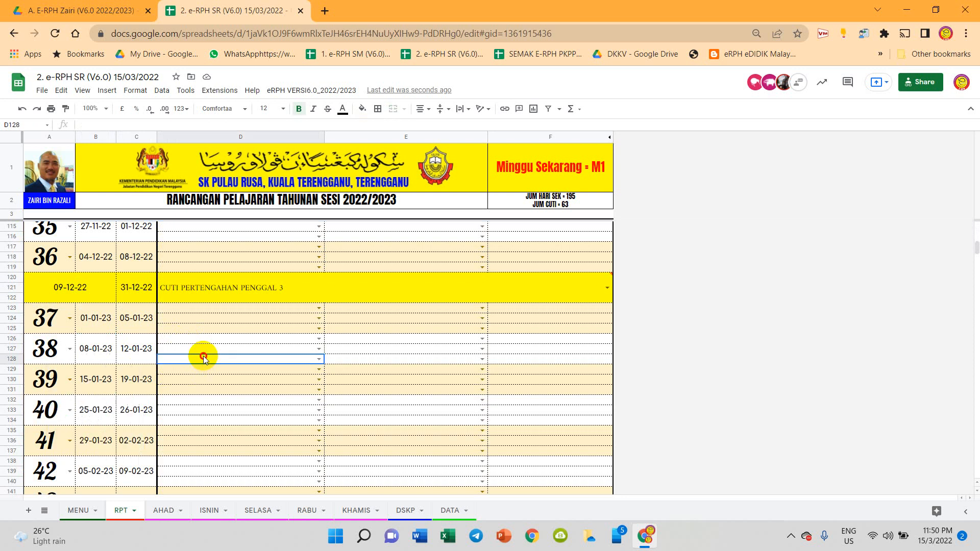
On the MENU sheet, begin inserting an image inside the teacher photo cell B1:C1.
left_click(72, 511)
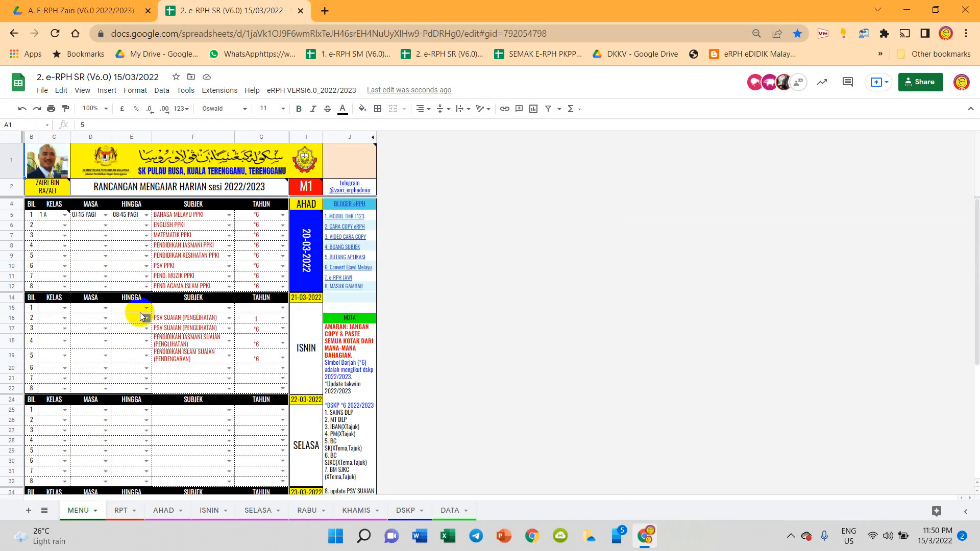
left_click(185, 164)
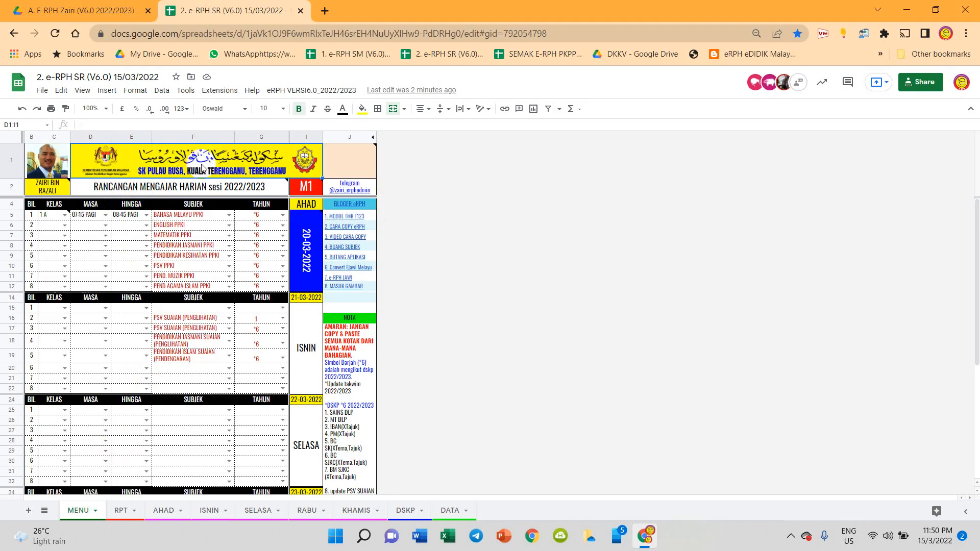
left_click(51, 168)
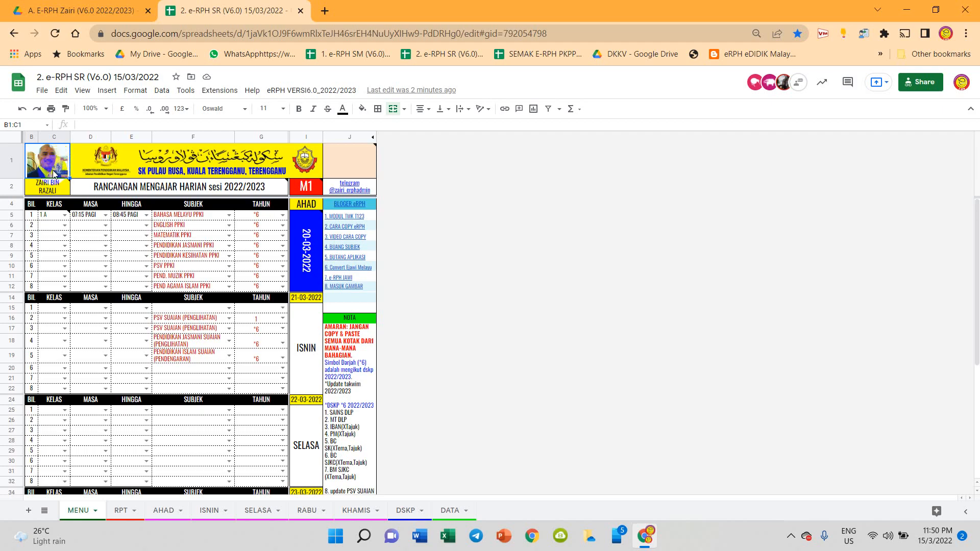
key("Right")
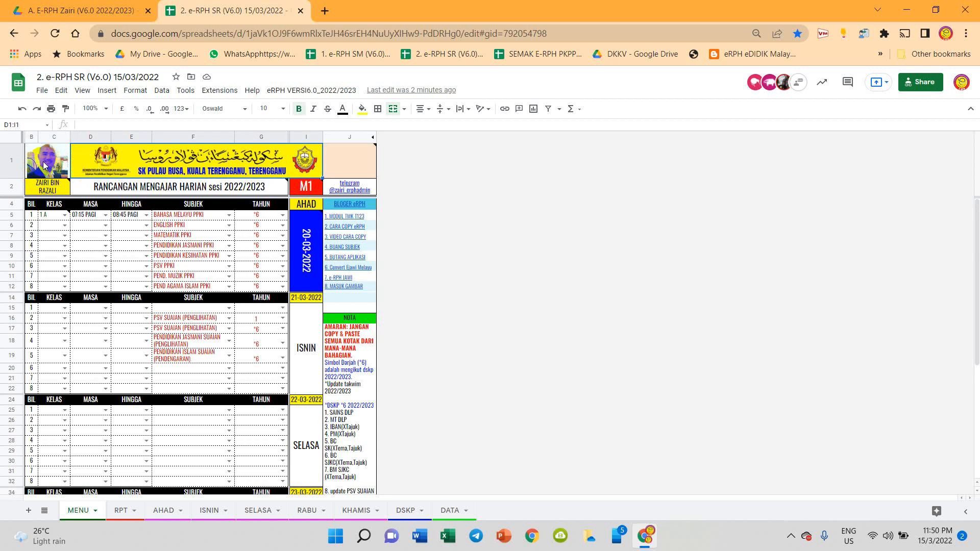
left_click(45, 165)
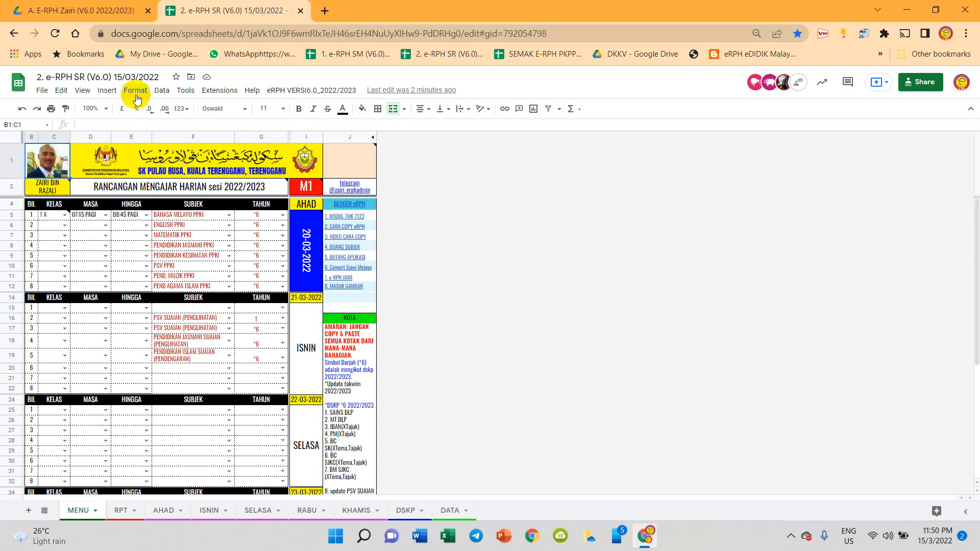
left_click(111, 94)
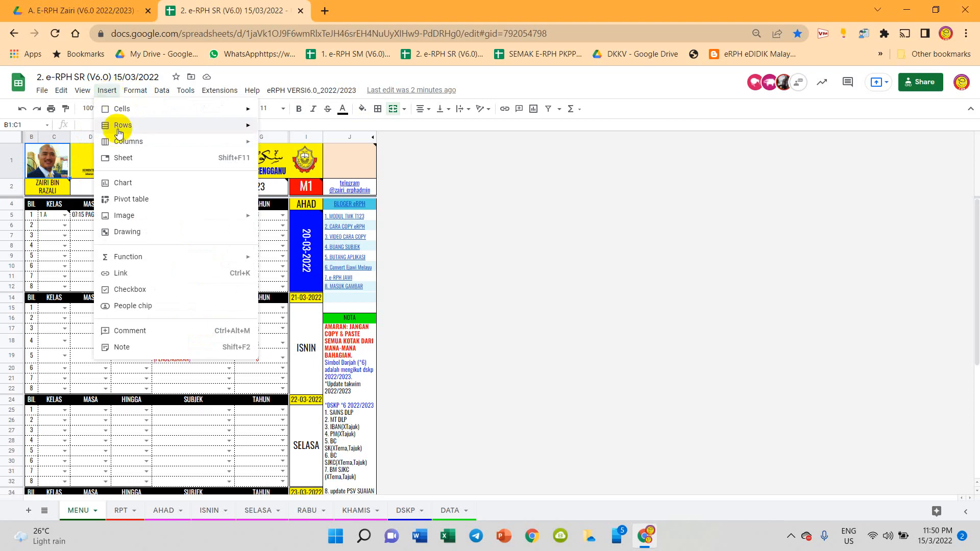
mouse_move(218, 217)
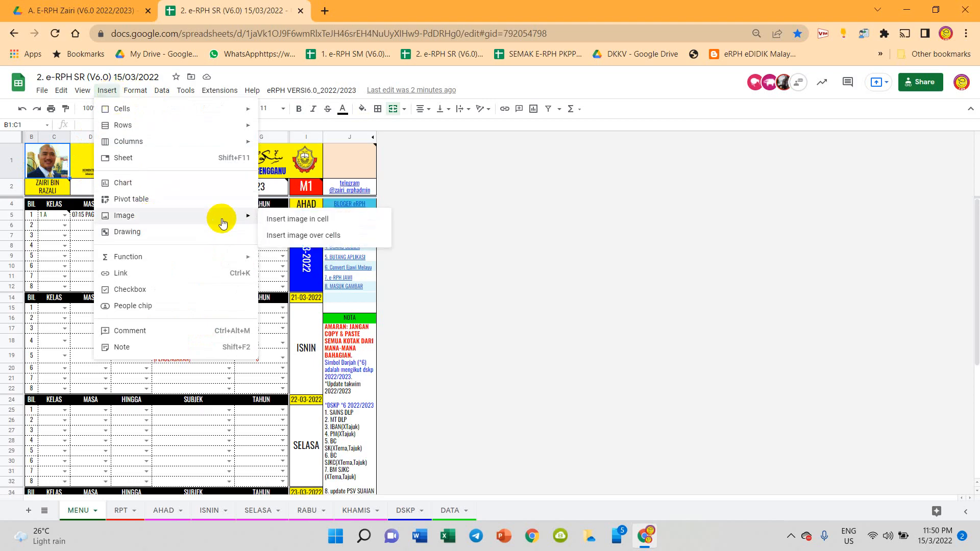
left_click(292, 220)
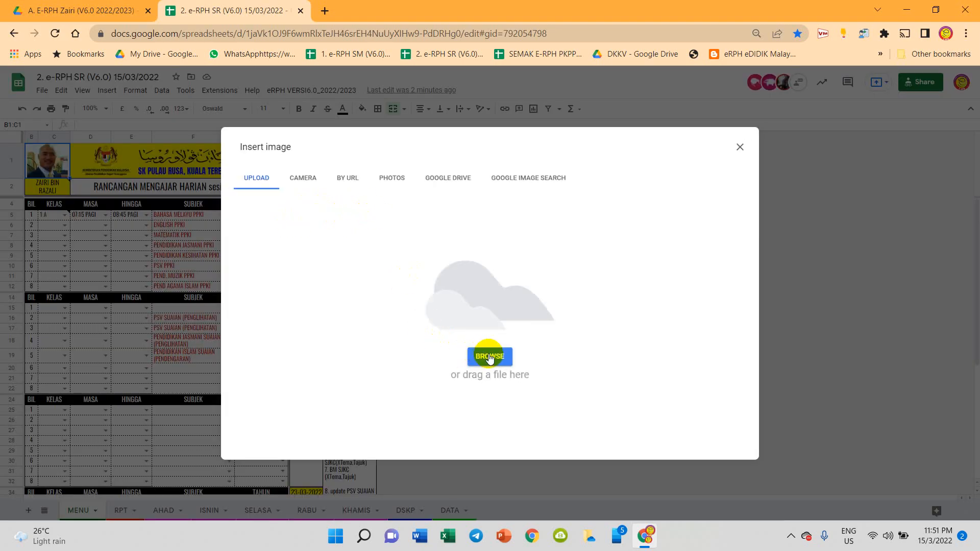
Upload the round blue logo from the Desktop folder "411 snap screen" into the photo cell and check it on the AHAD and ISNIN sheets.
left_click(489, 356)
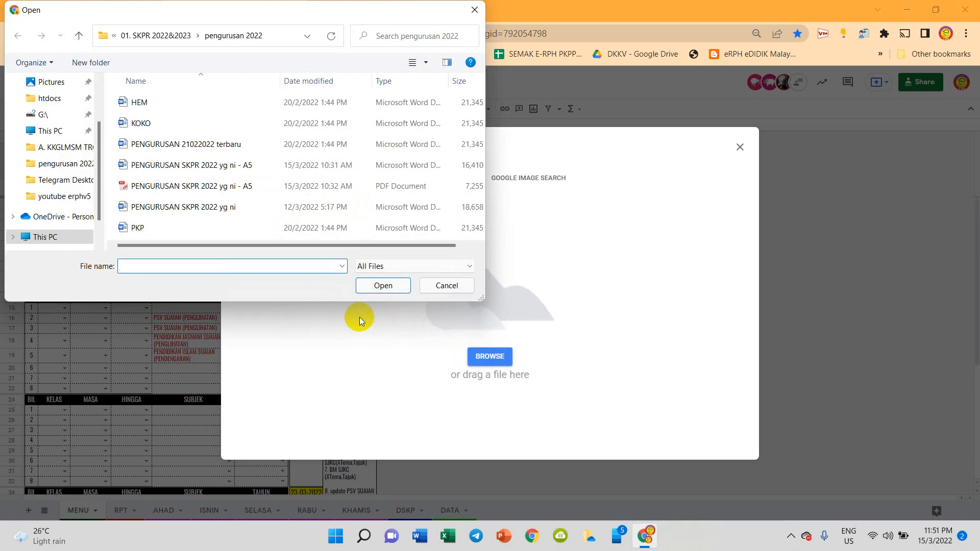
left_click(80, 83)
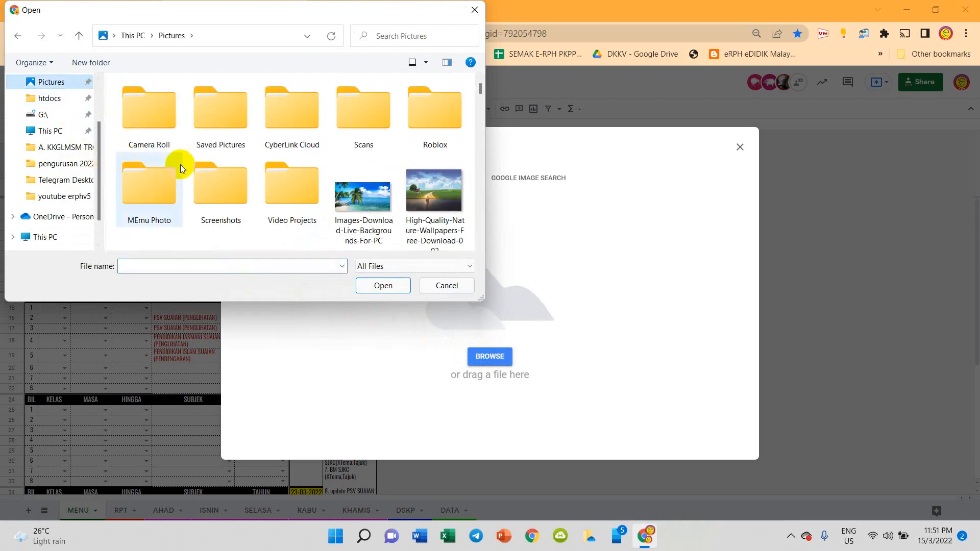
left_click_drag(100, 153, 81, 87)
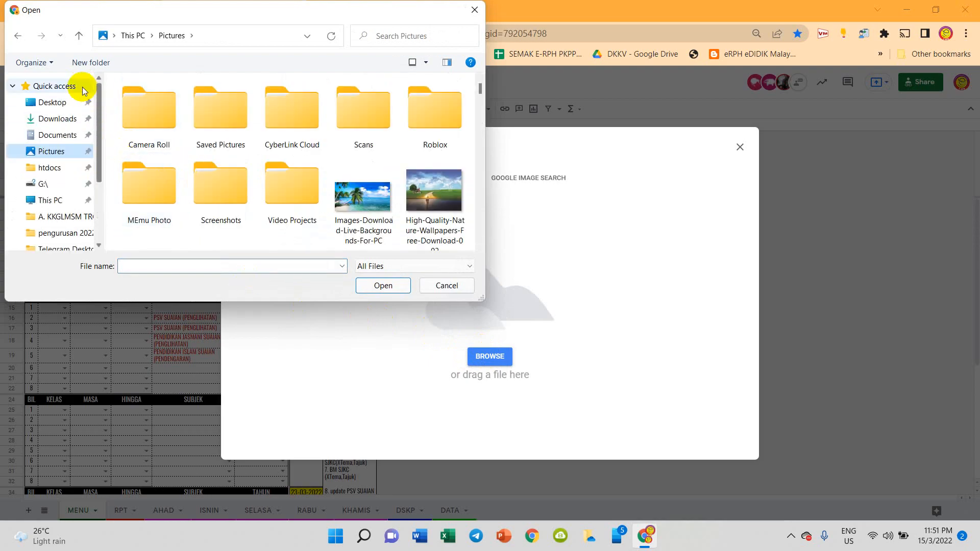
left_click(53, 103)
double_click(153, 87)
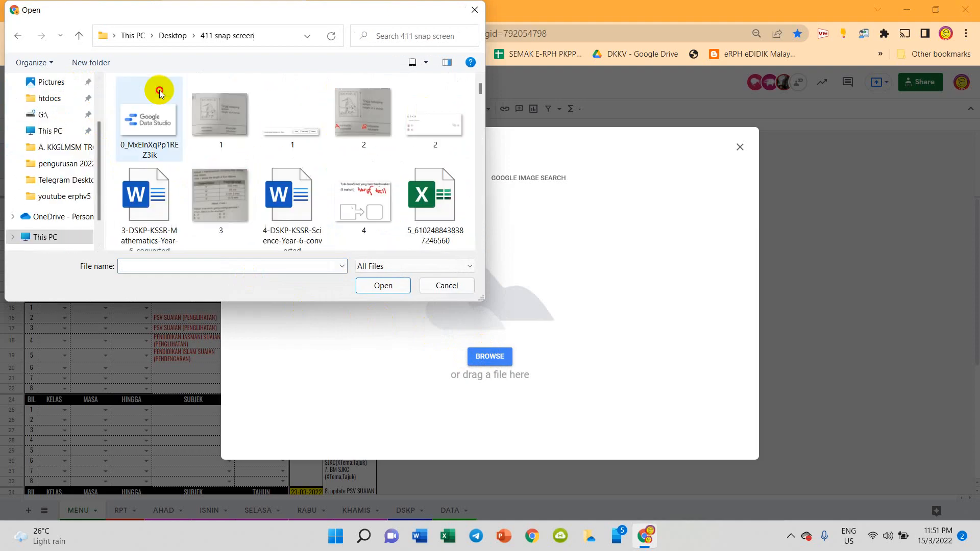
scroll(207, 127, "down", 5)
double_click(286, 193)
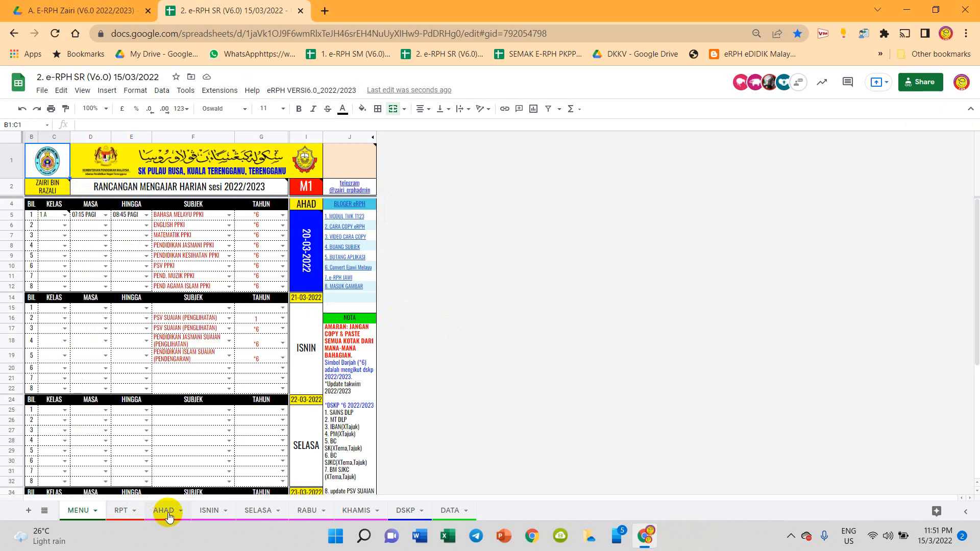
left_click(167, 512)
left_click(211, 510)
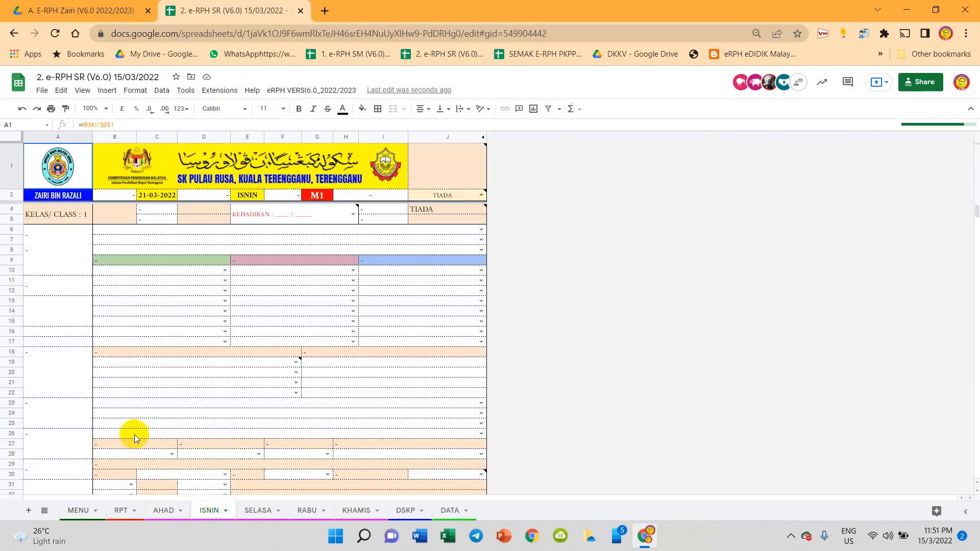
left_click(75, 513)
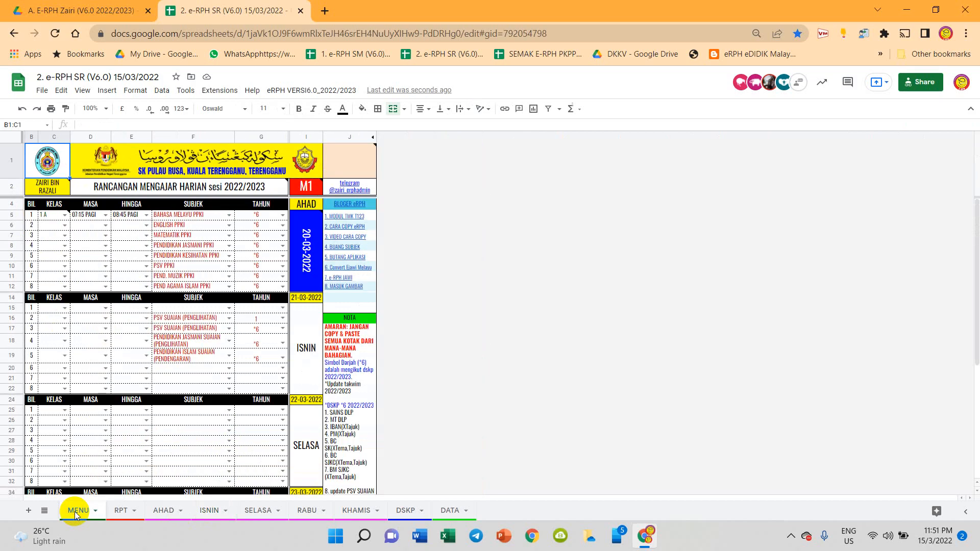
Begin inserting an image inside the school header banner cell D1:I1 of the MENU sheet.
left_click(119, 160)
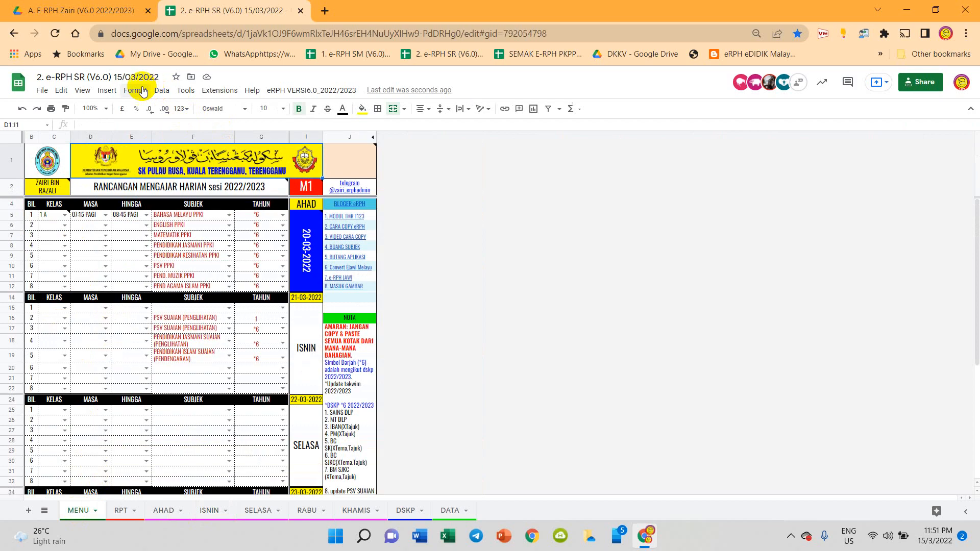
left_click(112, 90)
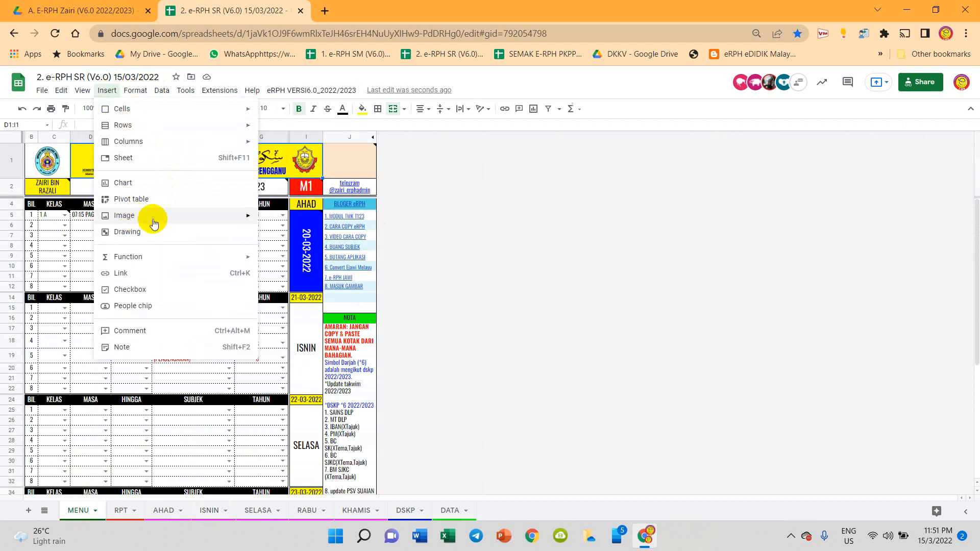
mouse_move(212, 217)
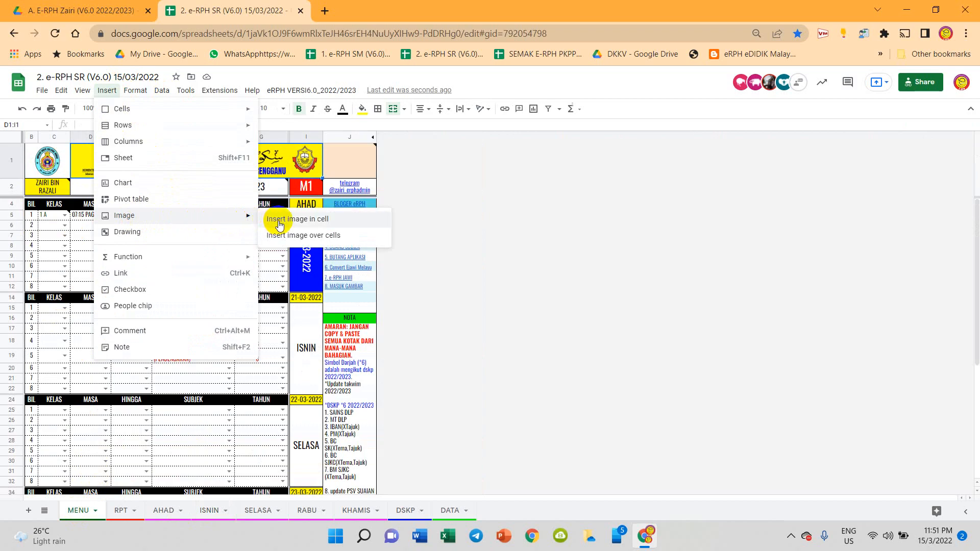
left_click(302, 159)
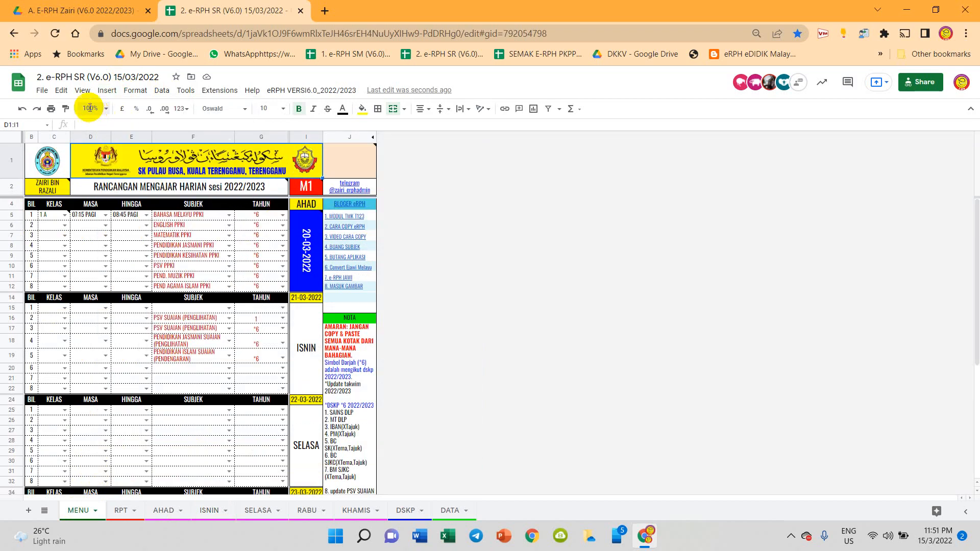
left_click(107, 90)
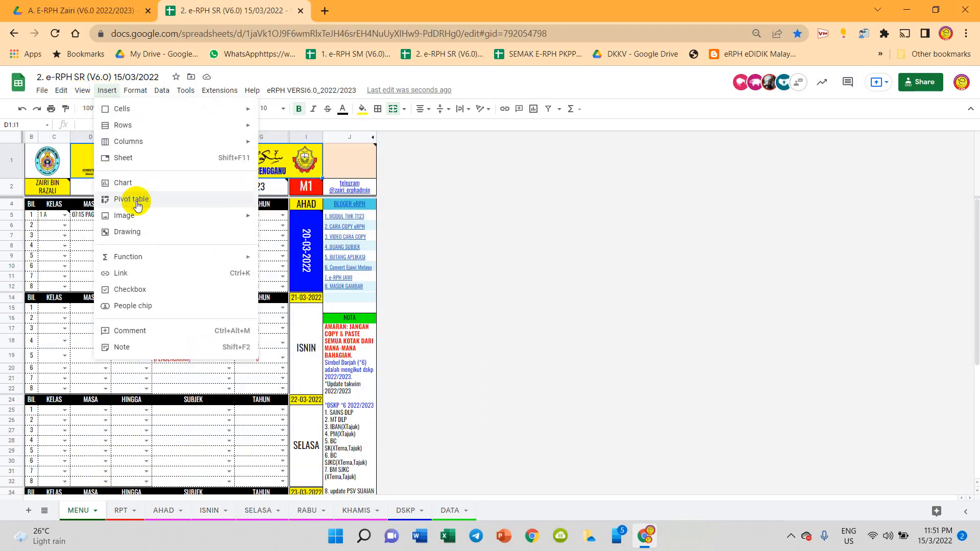
mouse_move(159, 221)
left_click(286, 222)
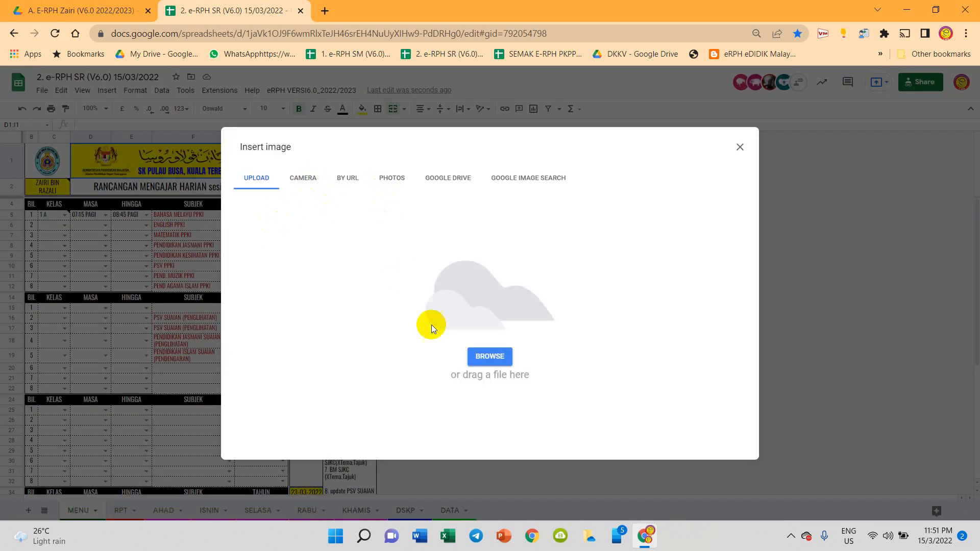
Upload "Logo-JPN-TERENGGANU-Baharu" from the "411 snap screen" folder into the banner cell and check it on the AHAD, ISNIN and SELASA sheets.
left_click(488, 355)
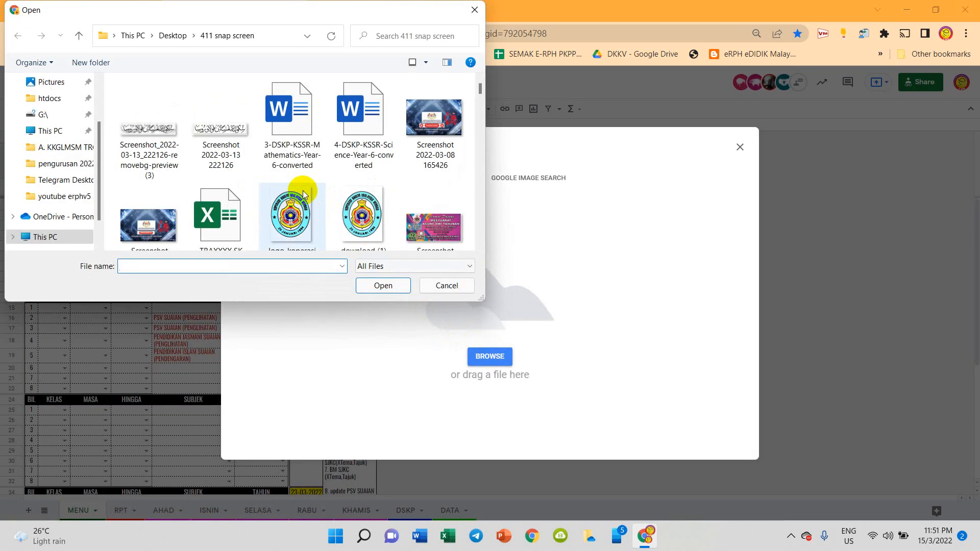
scroll(400, 174, "down", 5)
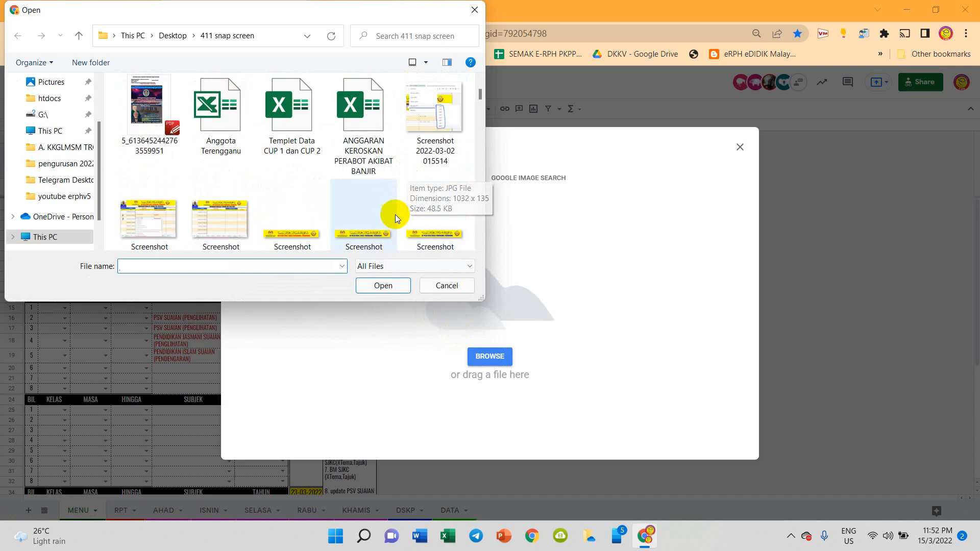
scroll(395, 220, "down", 5)
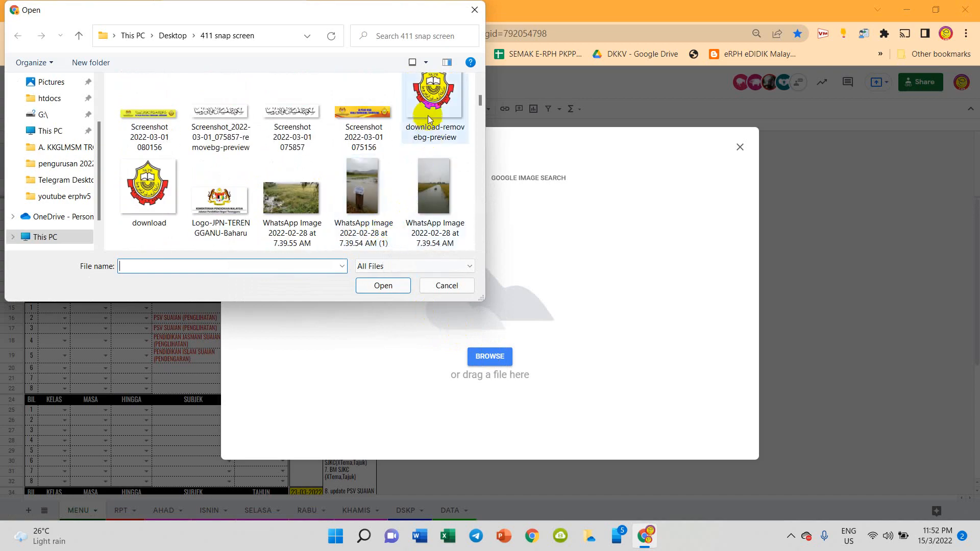
double_click(220, 199)
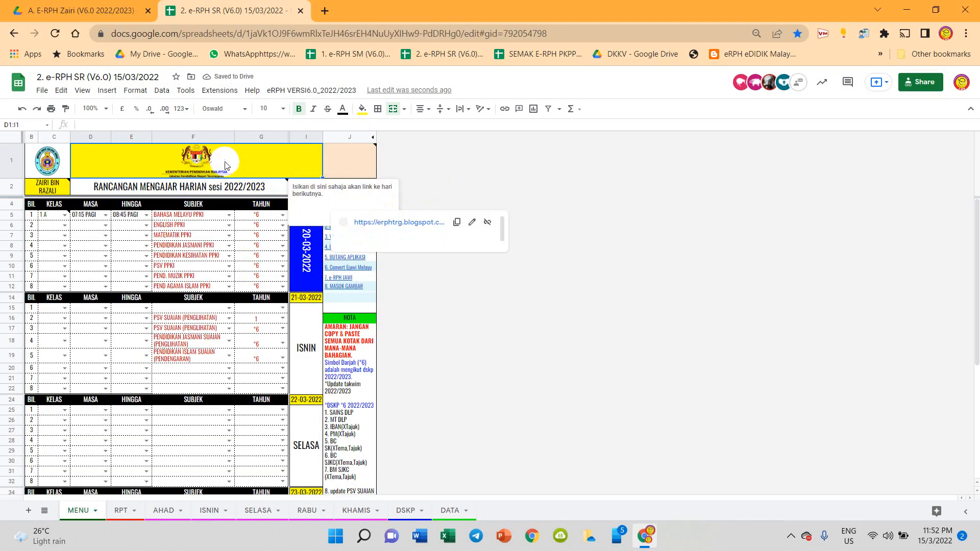
left_click(162, 511)
left_click(212, 510)
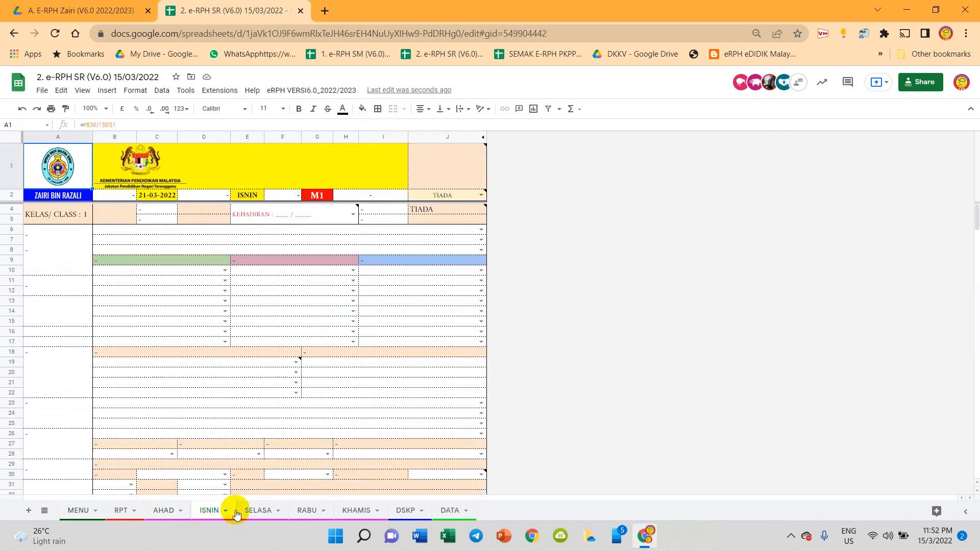
left_click(258, 510)
left_click(80, 513)
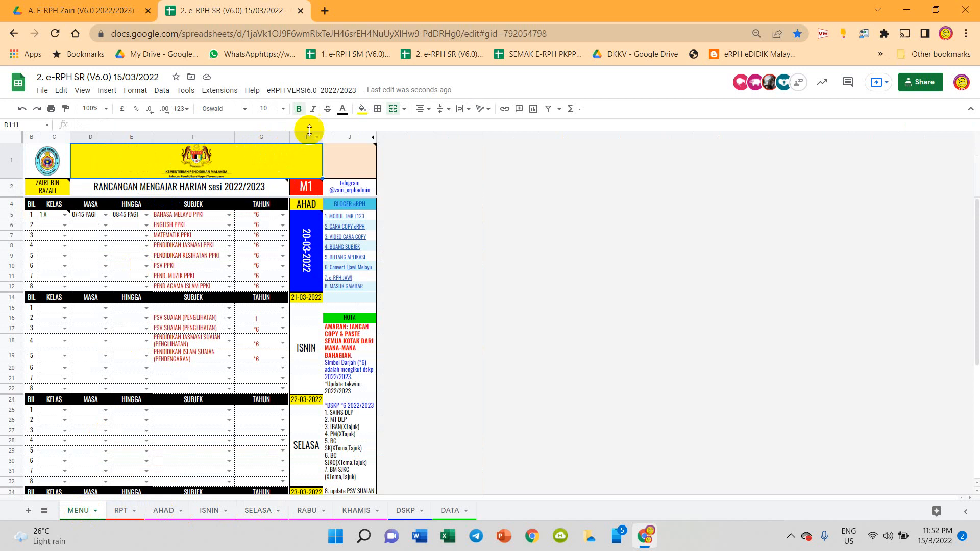
Try a cyan fill on the header banner cell D1:I1 and set it back to yellow.
left_click(361, 109)
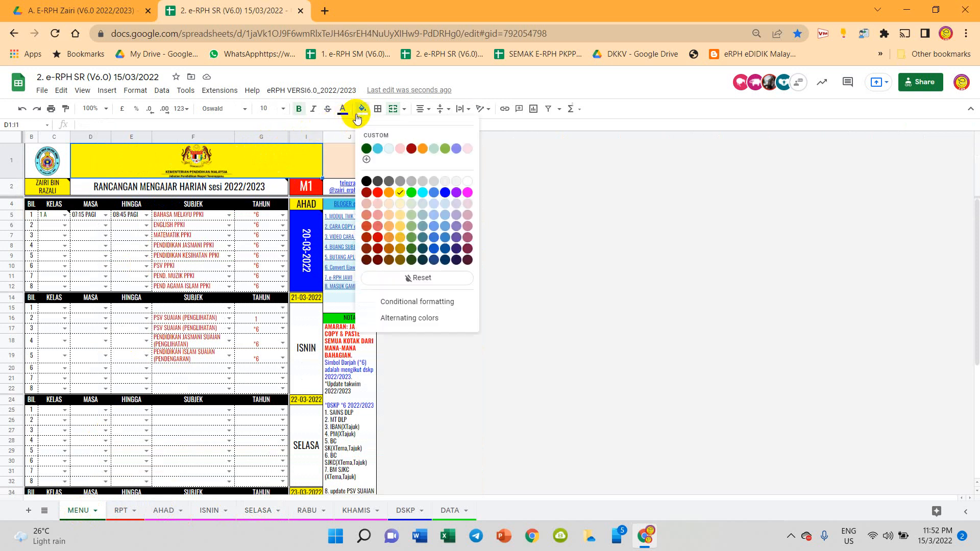
left_click(411, 192)
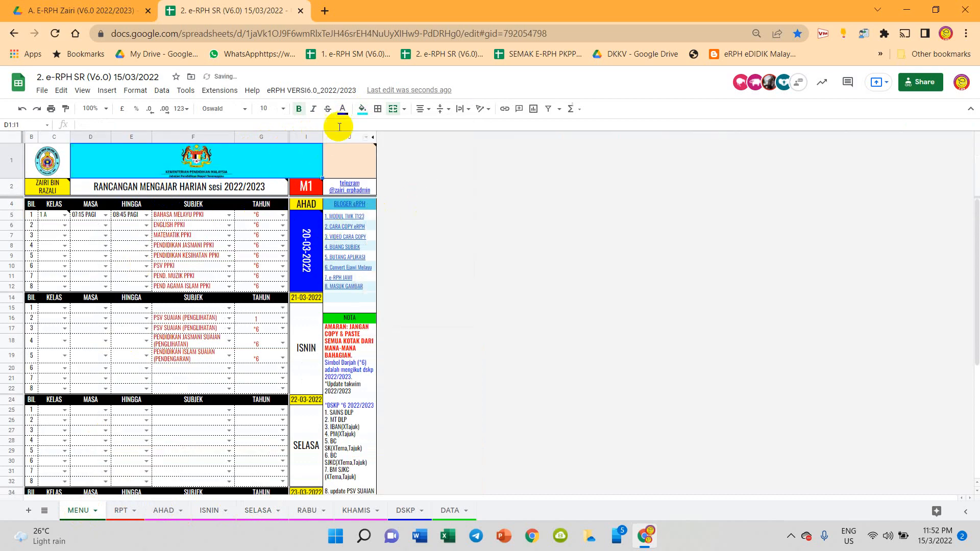
left_click(362, 108)
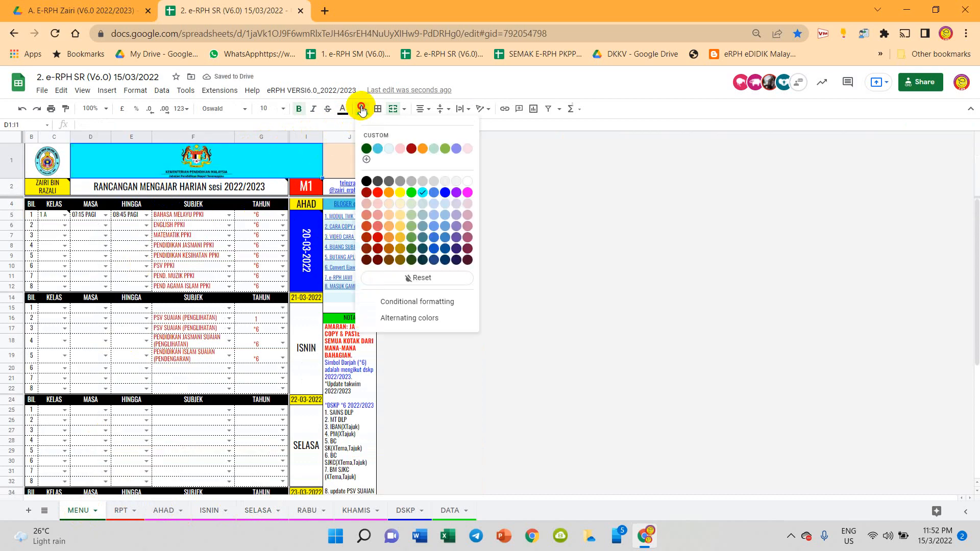
left_click(403, 196)
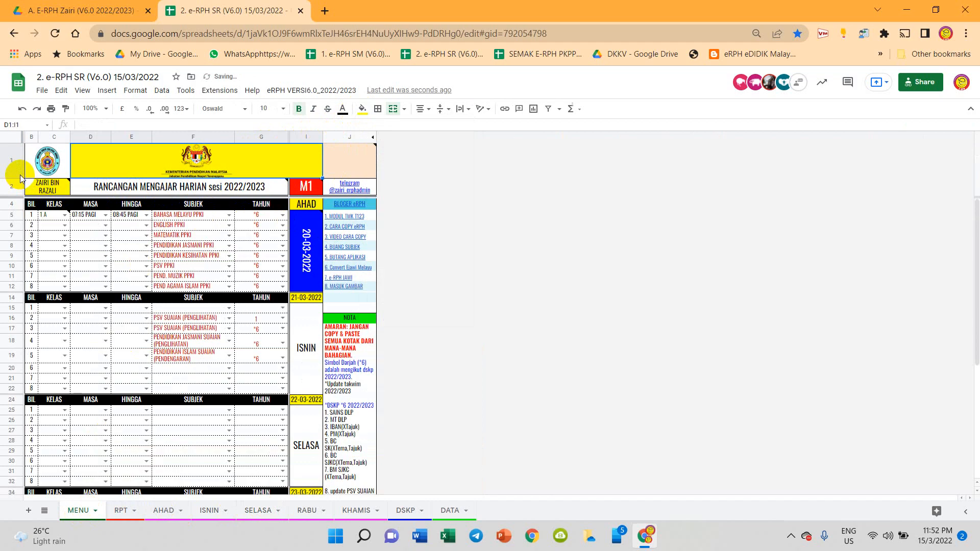
Increase the height of row 1 on the MENU sheet to enlarge the logo and banner images.
left_click_drag(20, 179, 19, 210)
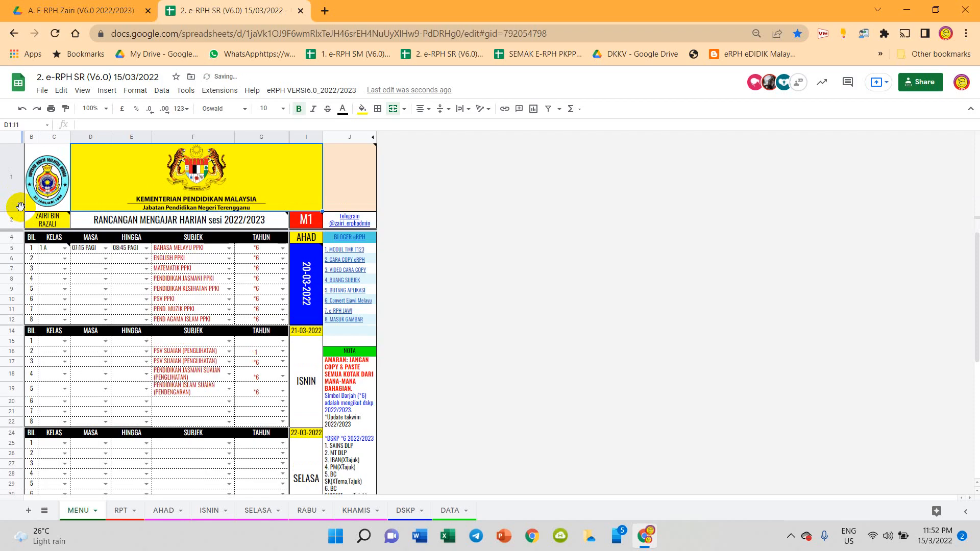